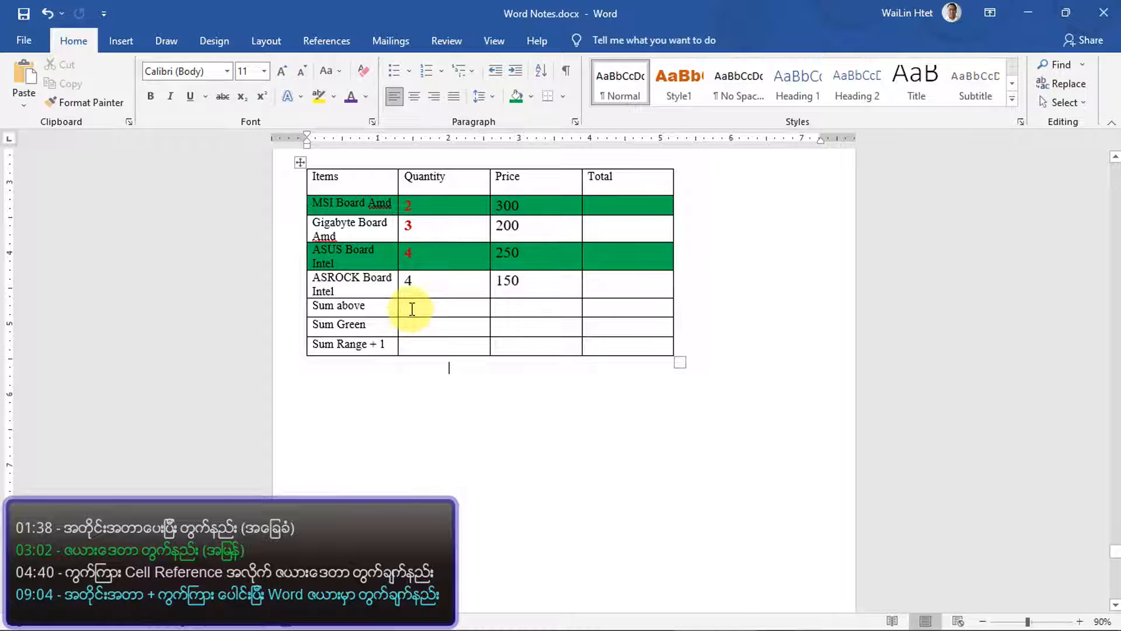
Insert the formula =SUM(ABOVE) in the Quantity cell of the Sum above row
left_click(412, 309)
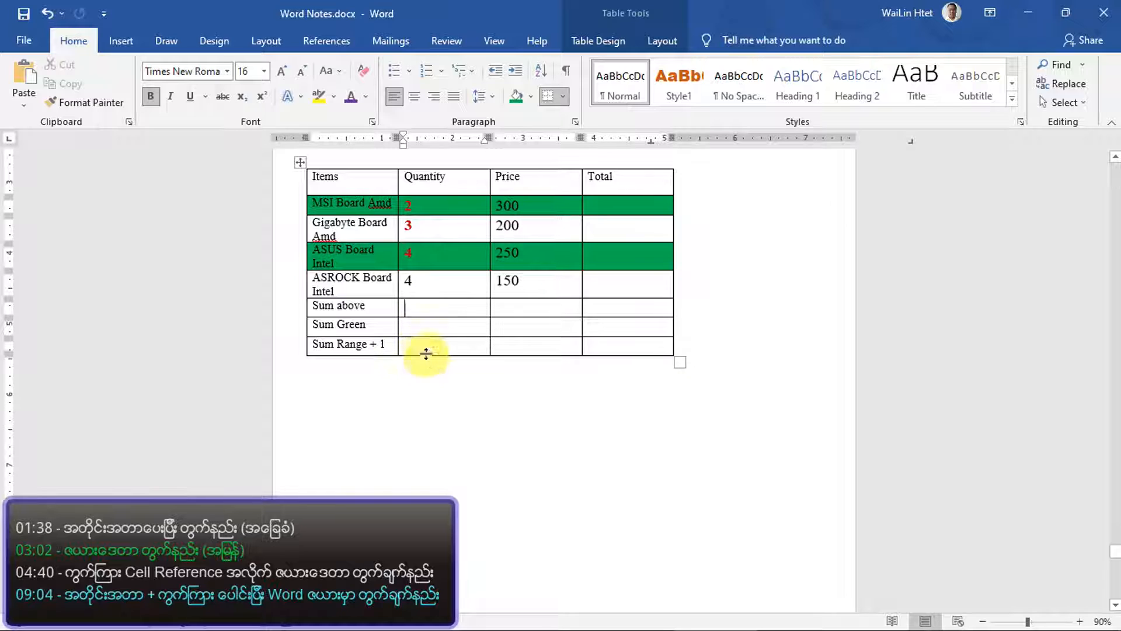
left_click(413, 306)
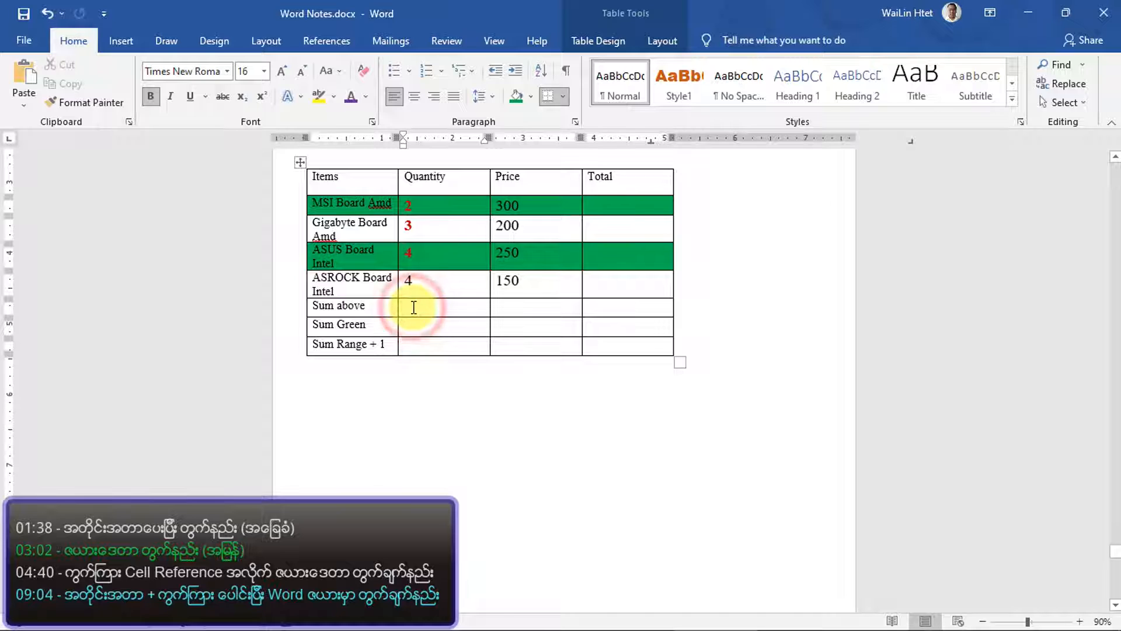
left_click(383, 462)
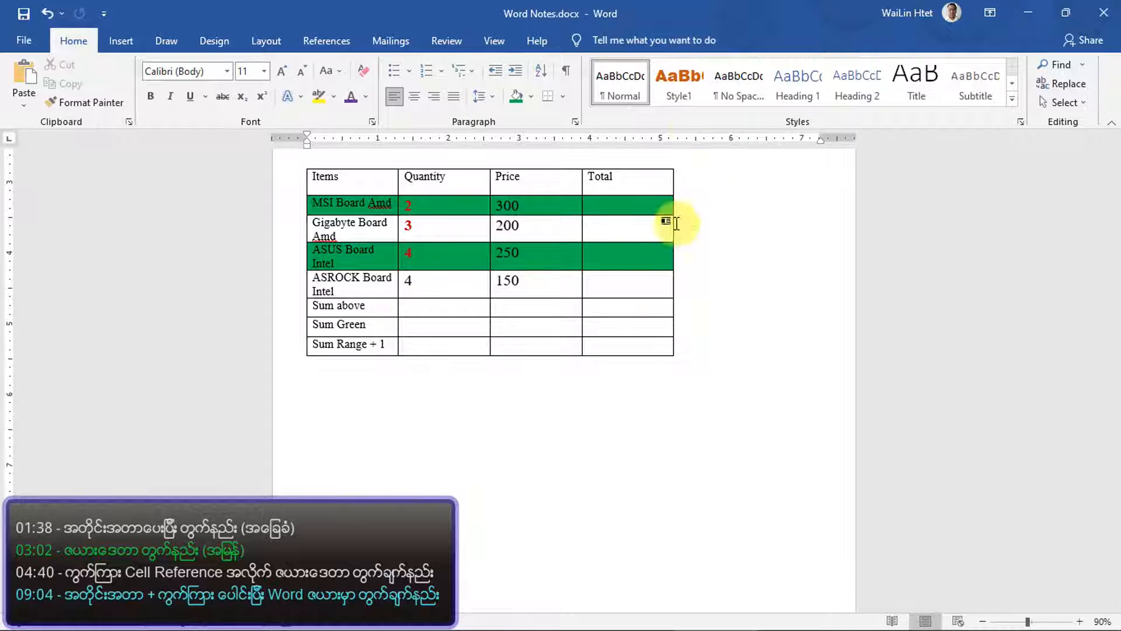
left_click(411, 308)
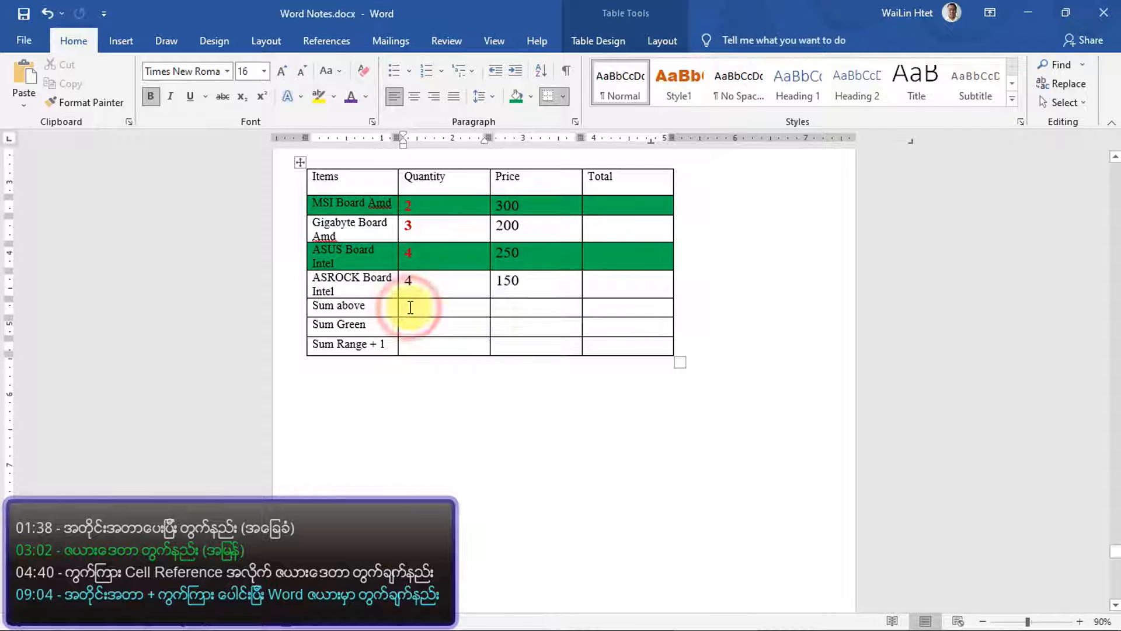
left_click(662, 41)
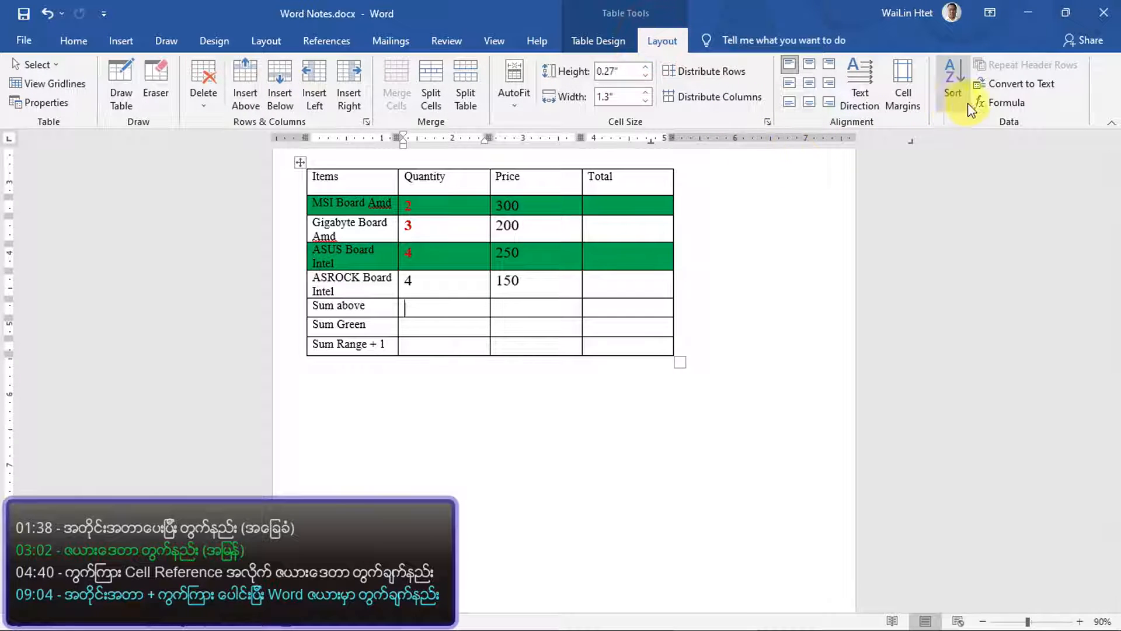
left_click(996, 103)
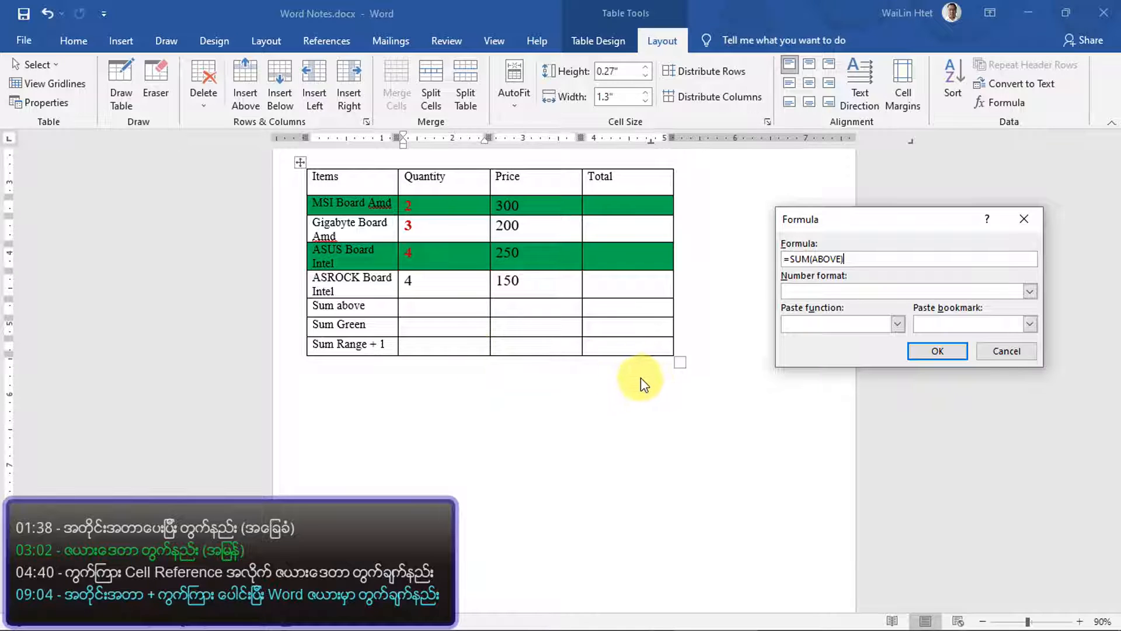
left_click(929, 352)
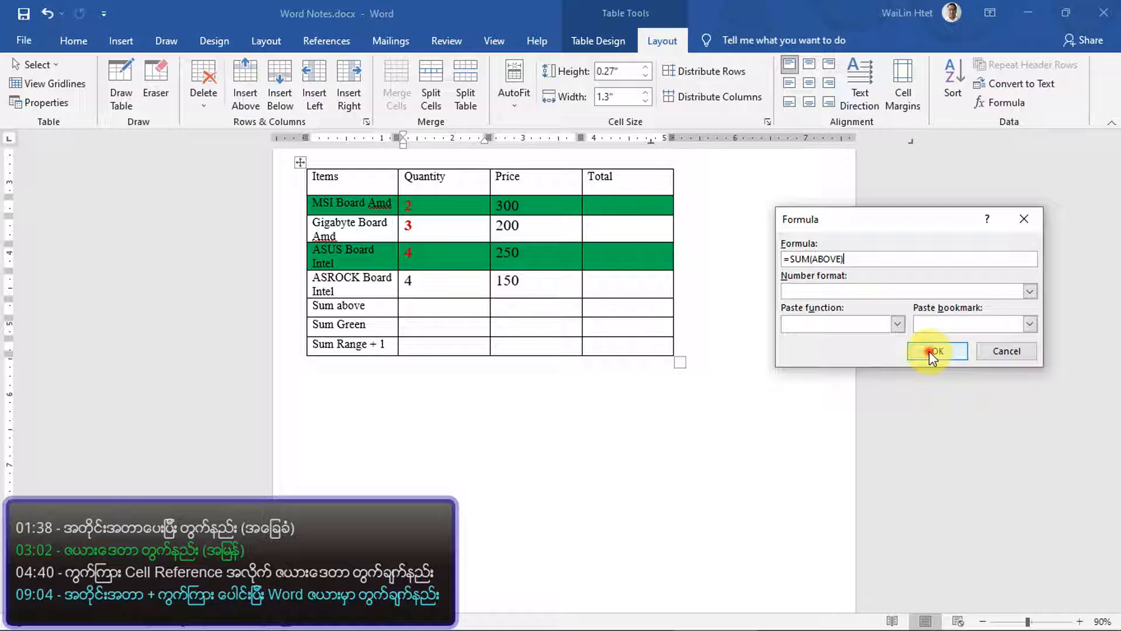
left_click(430, 311)
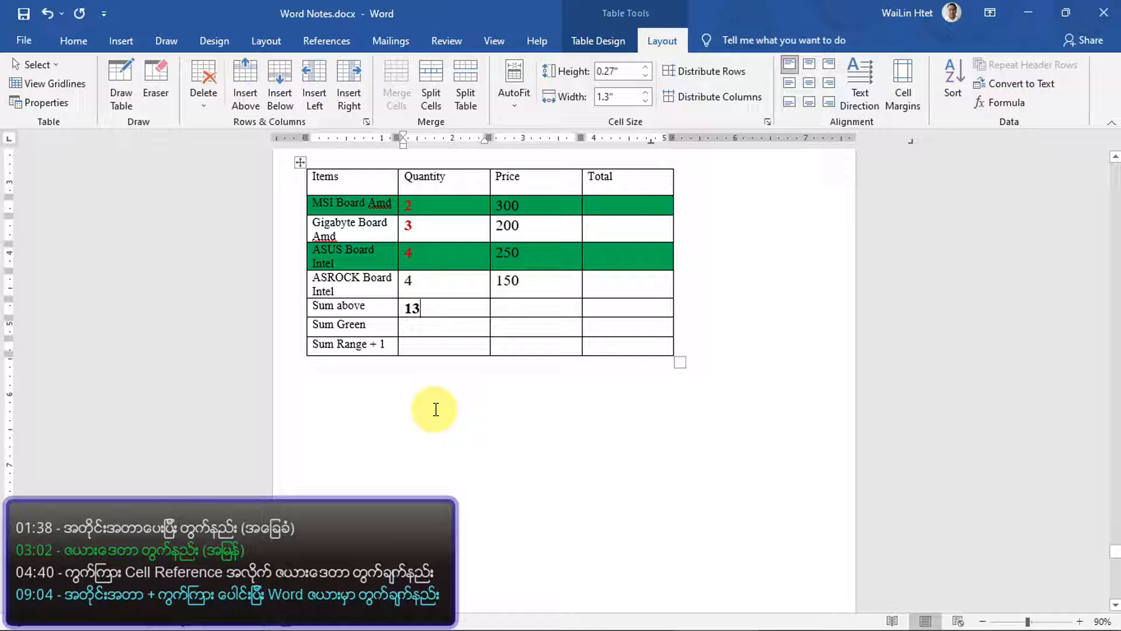
Insert the formula =SUM(ABOVE) in the Price cell of the Sum above row
left_click(509, 309)
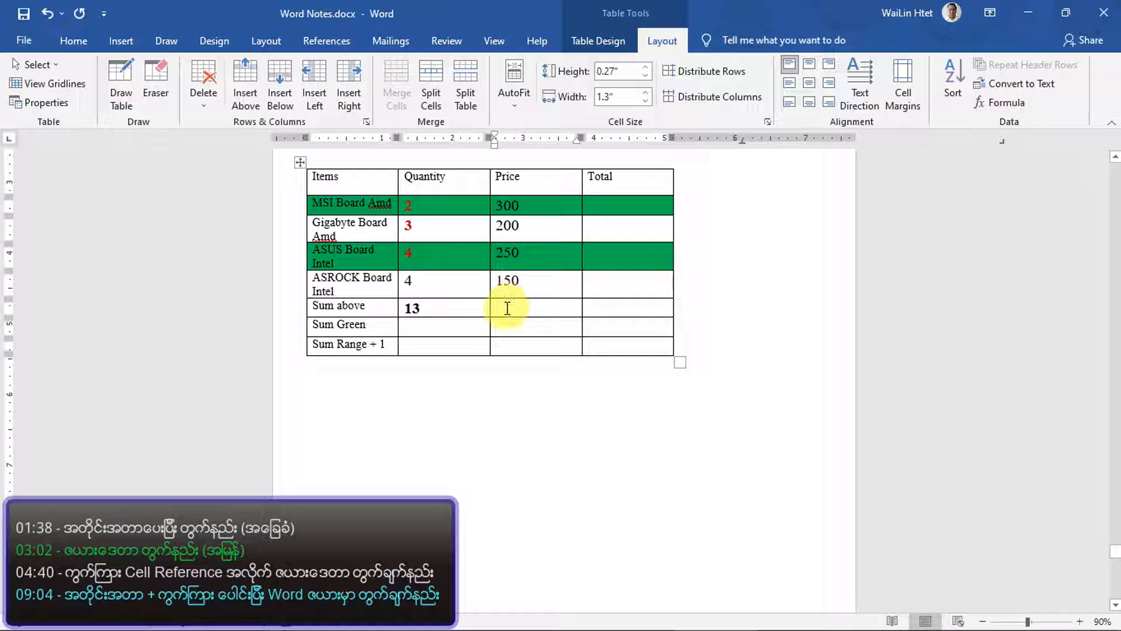
left_click(507, 307)
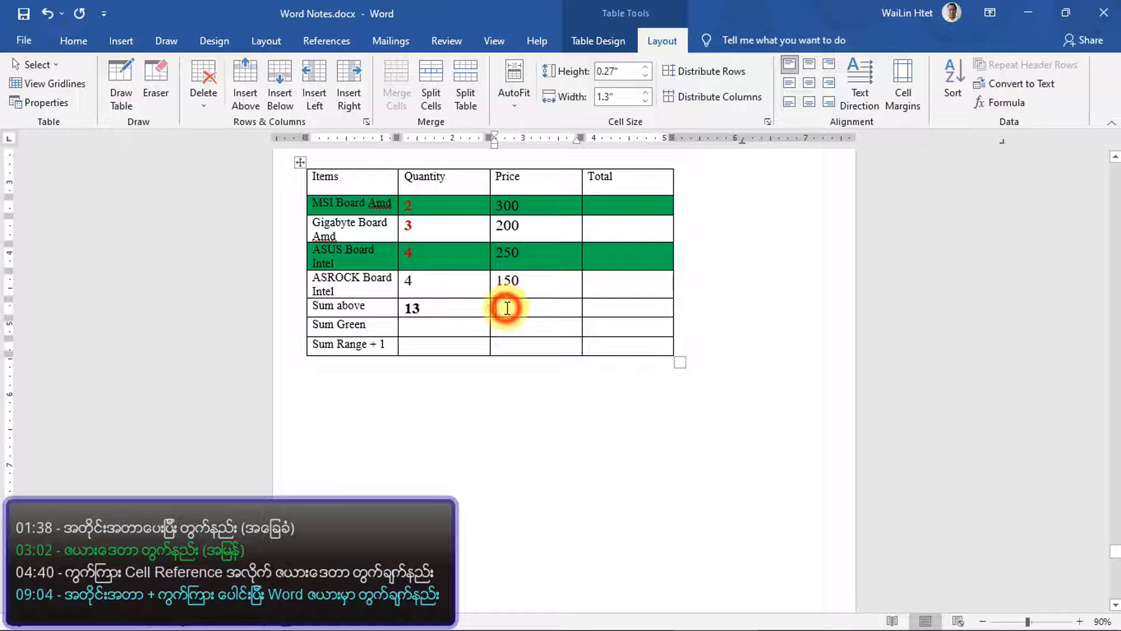
left_click(665, 41)
left_click(980, 103)
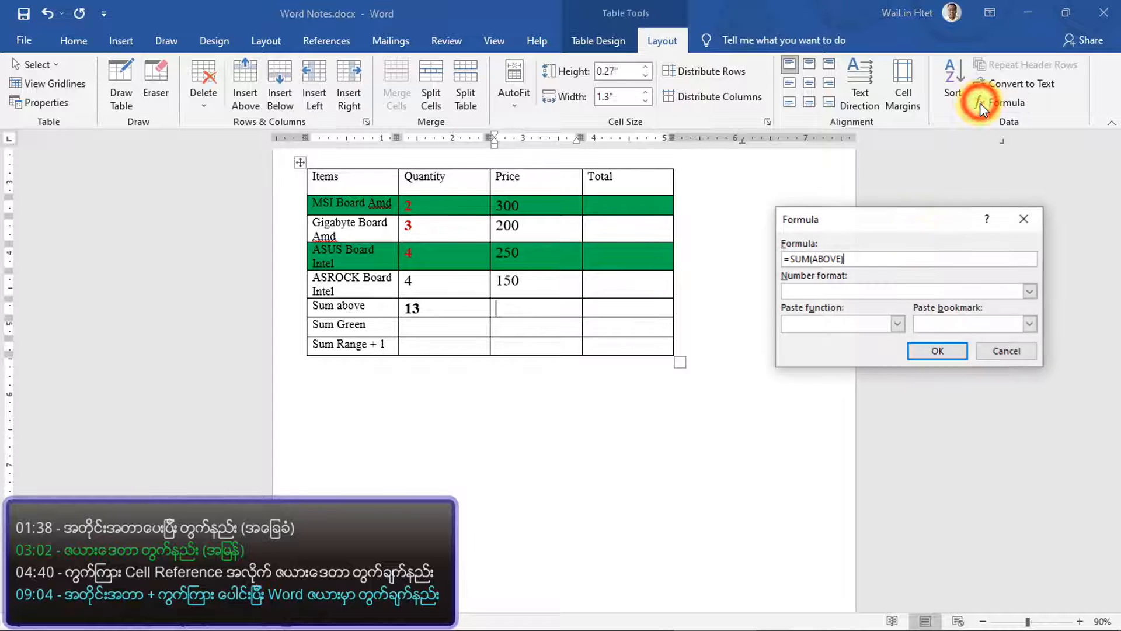
left_click(933, 350)
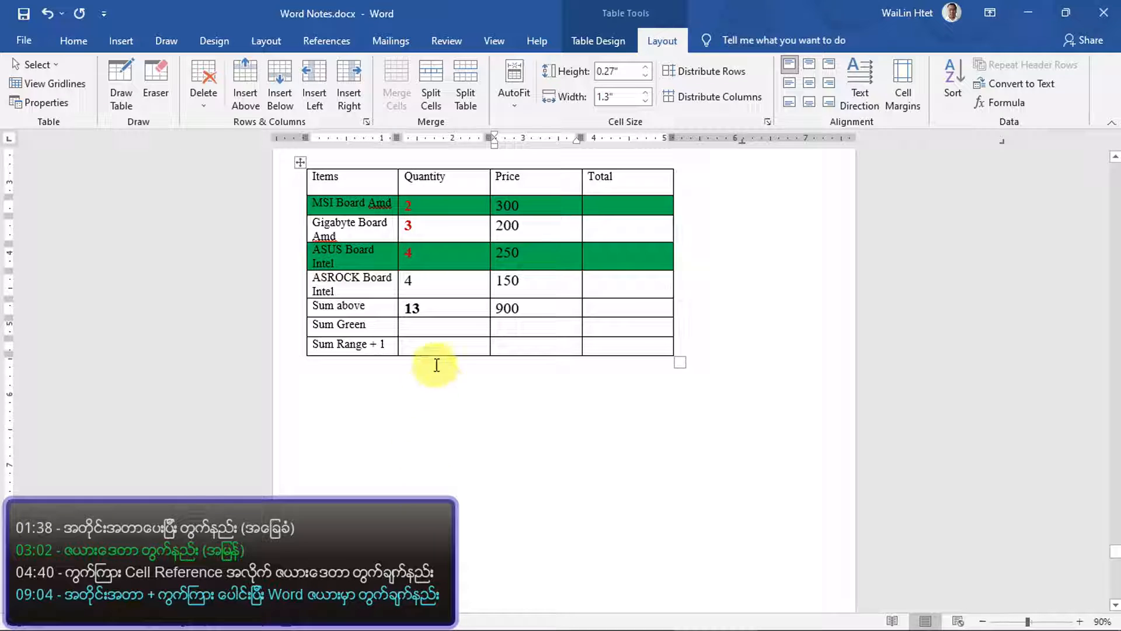
left_click(424, 333)
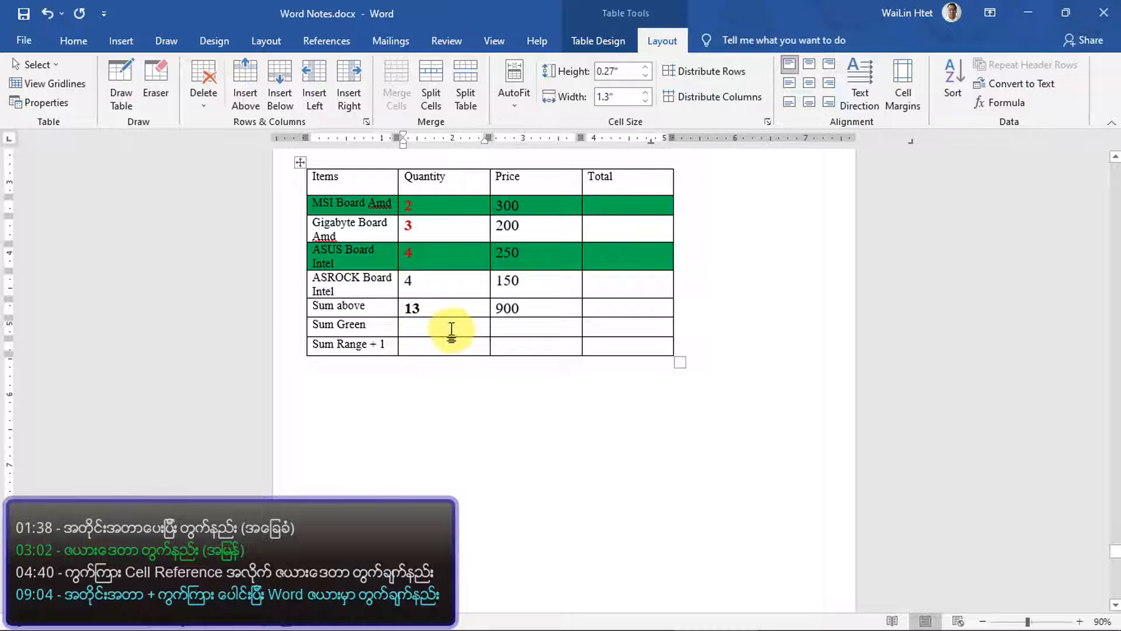
left_click(1006, 107)
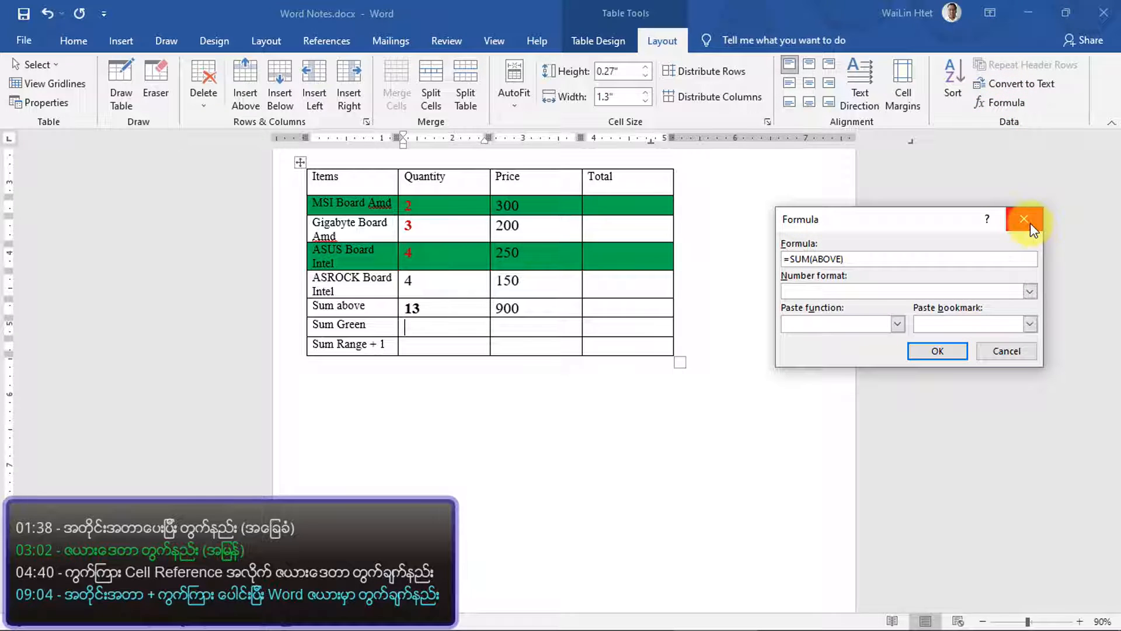
left_click(1030, 222)
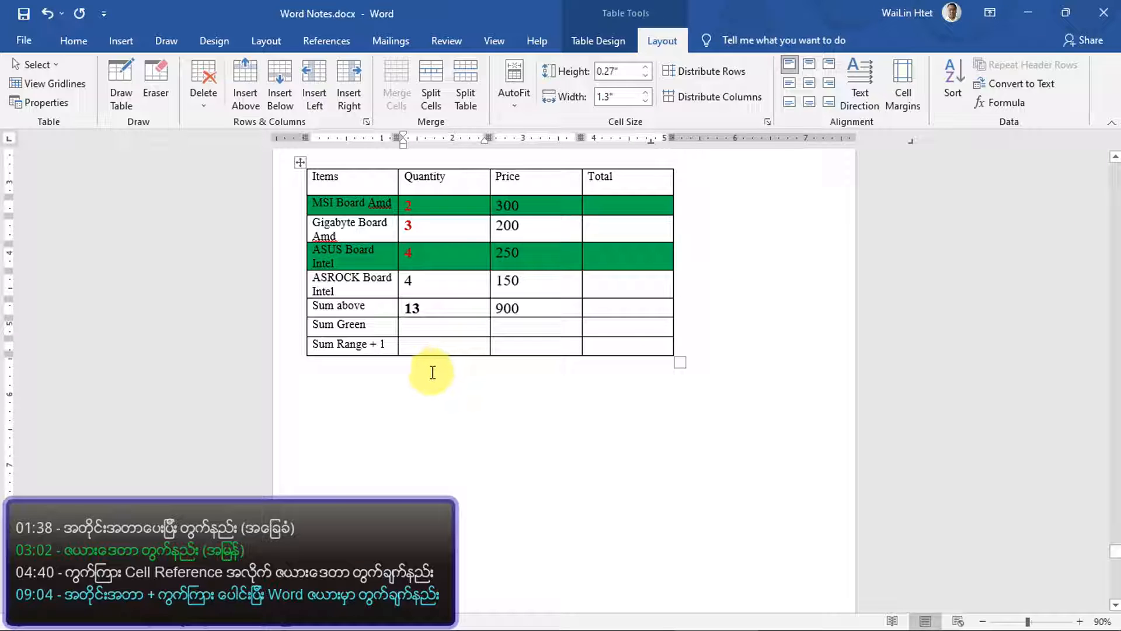
left_click(408, 460)
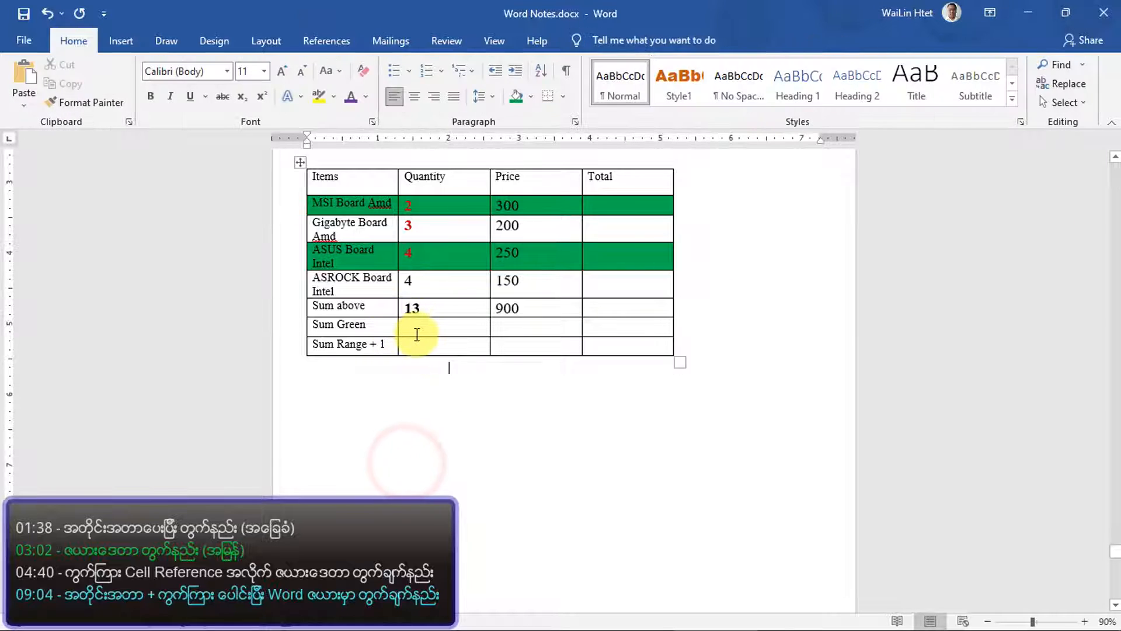
Open the Formula dialog for the Sum Green row's Quantity cell and close it without inserting a formula
left_click(412, 328)
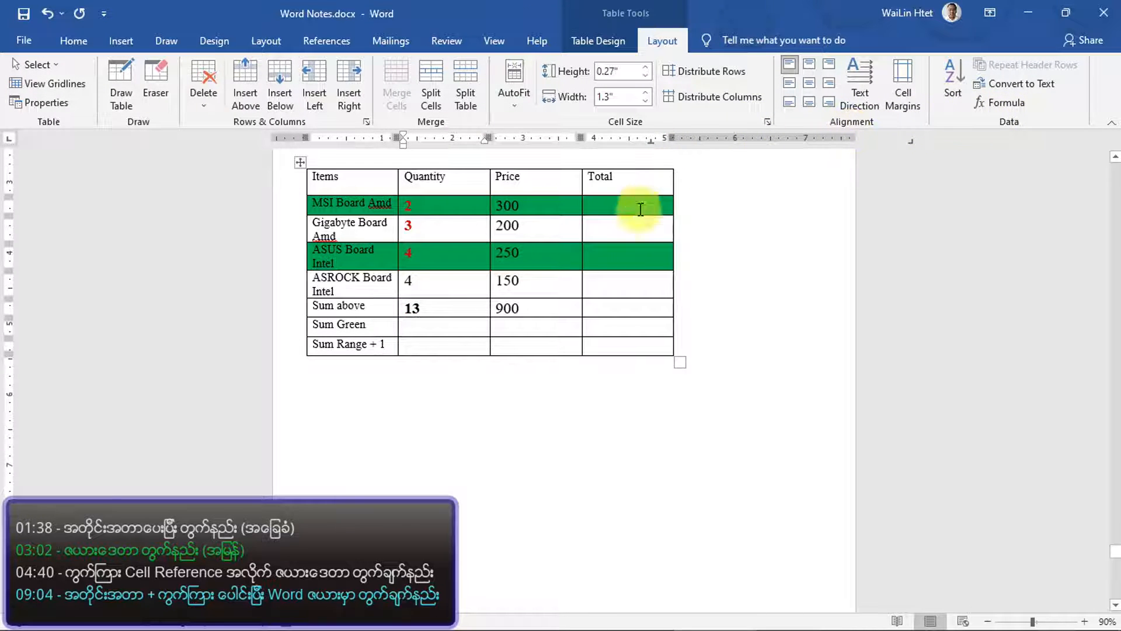
left_click(421, 327)
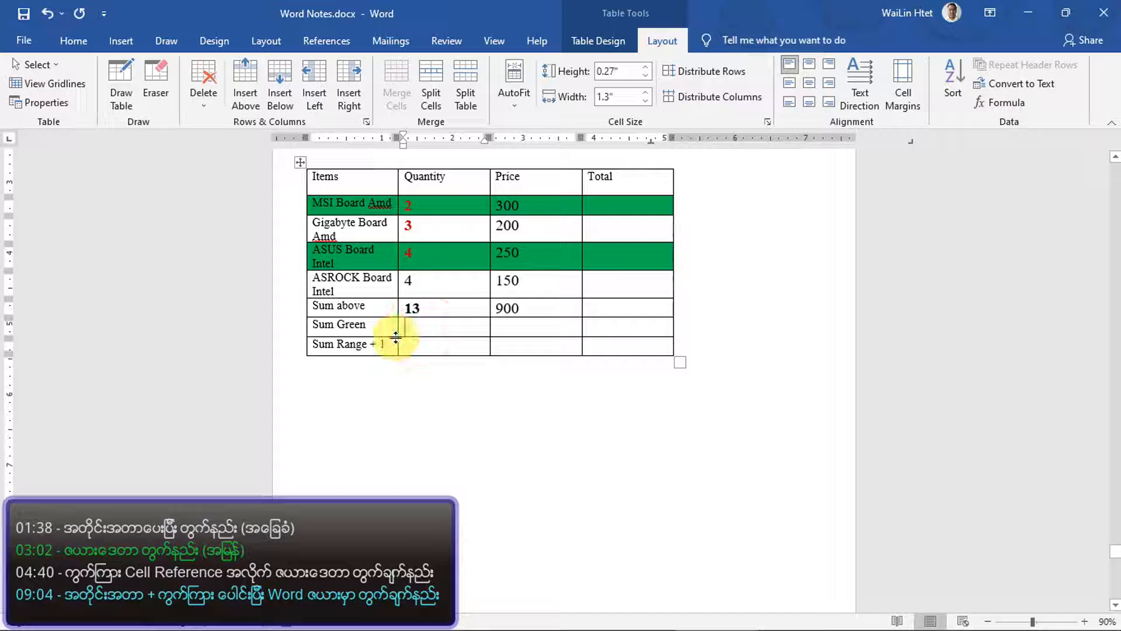
key("alt")
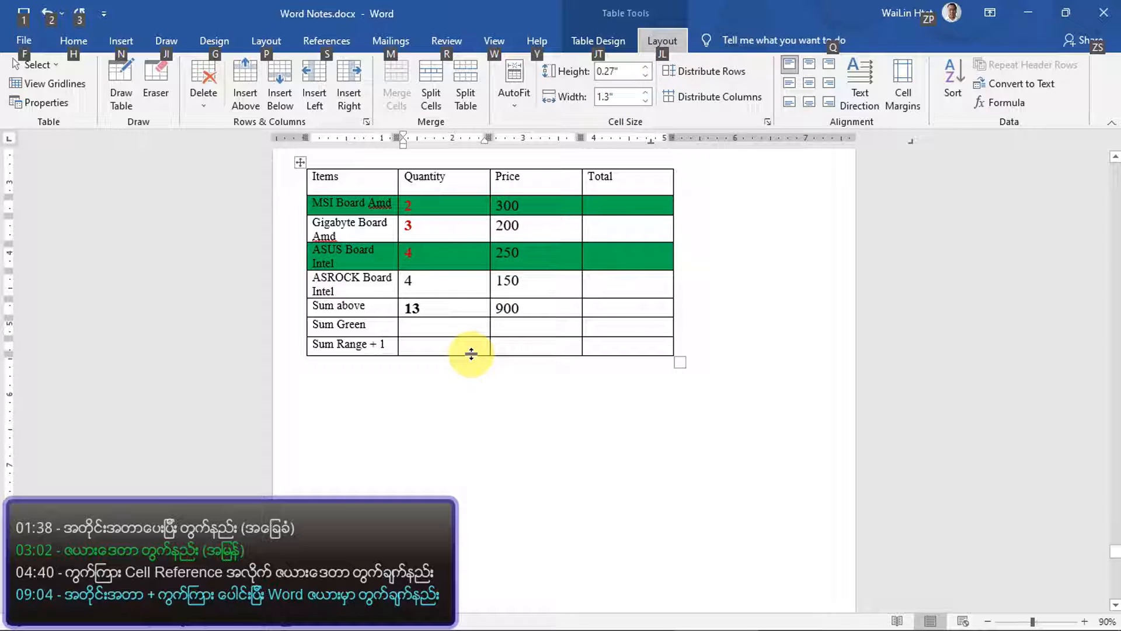
key("j")
key("l")
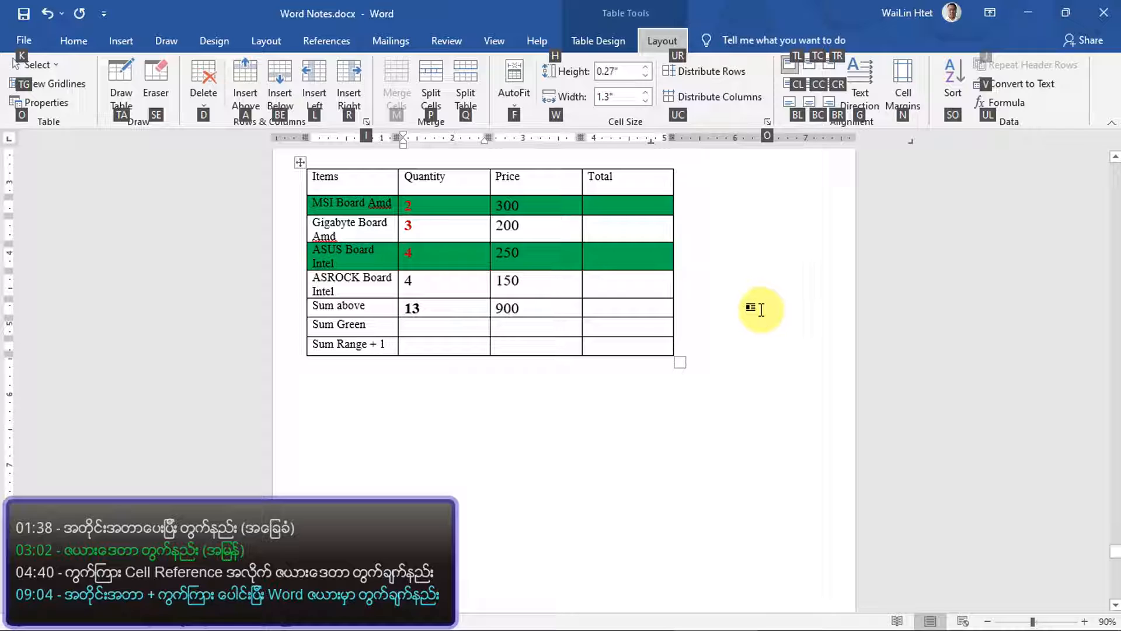
key("u")
key("l")
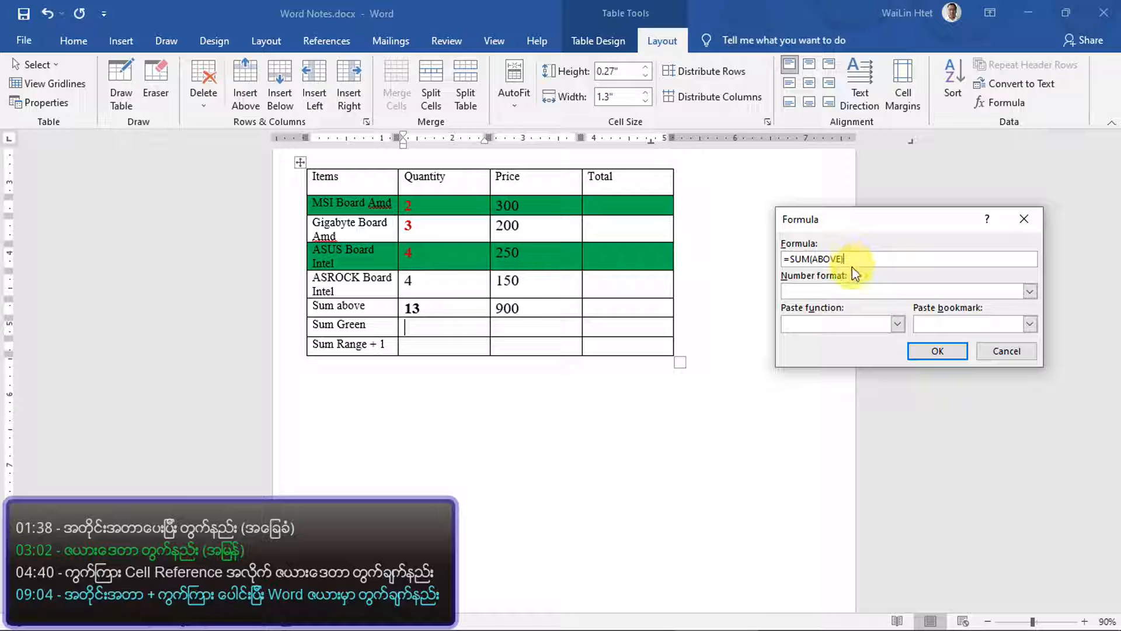
mouse_move(865, 218)
left_mouse_down()
mouse_move(709, 365)
mouse_move(738, 364)
left_mouse_up()
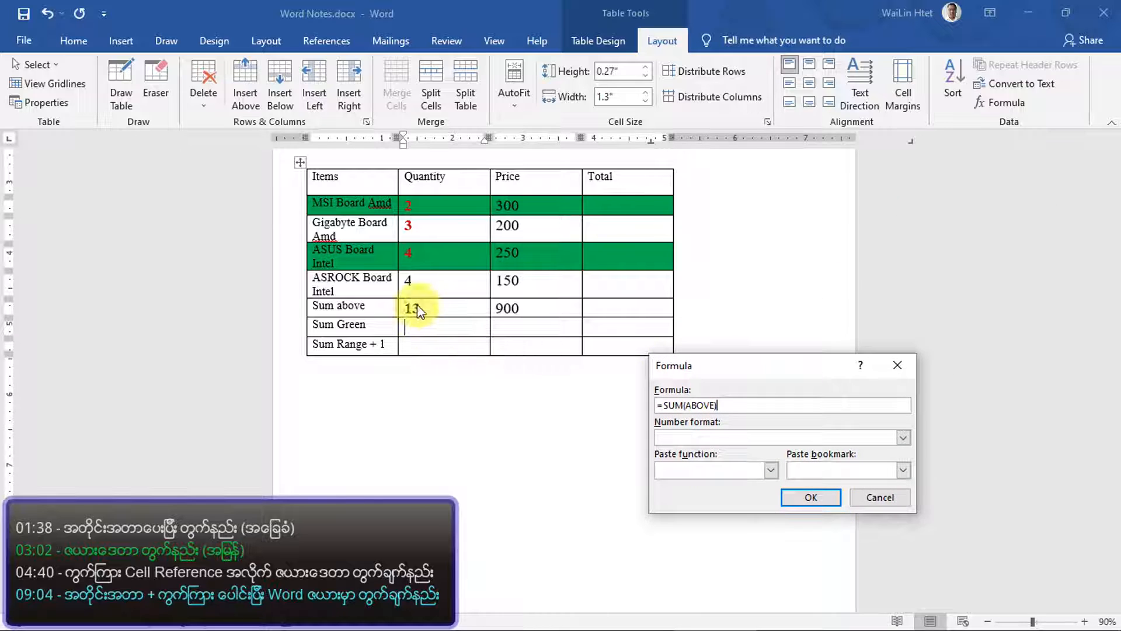
left_click(890, 368)
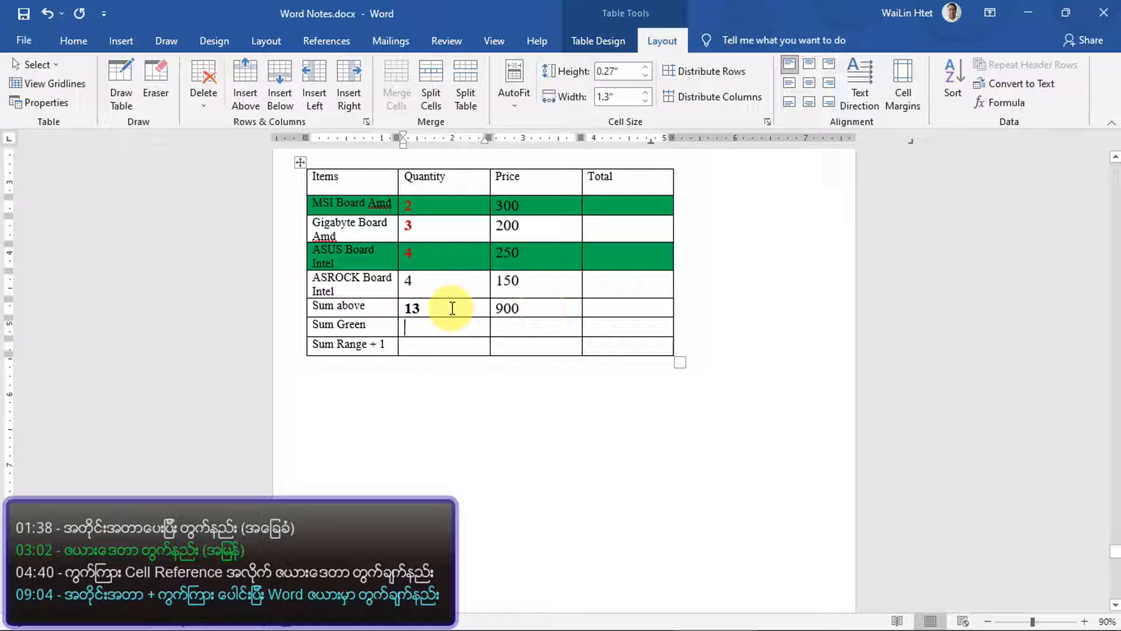
Replace the Quantity result in the Sum above row with the plain text =SUM(ABOVE)
left_click_drag(455, 305, 396, 306)
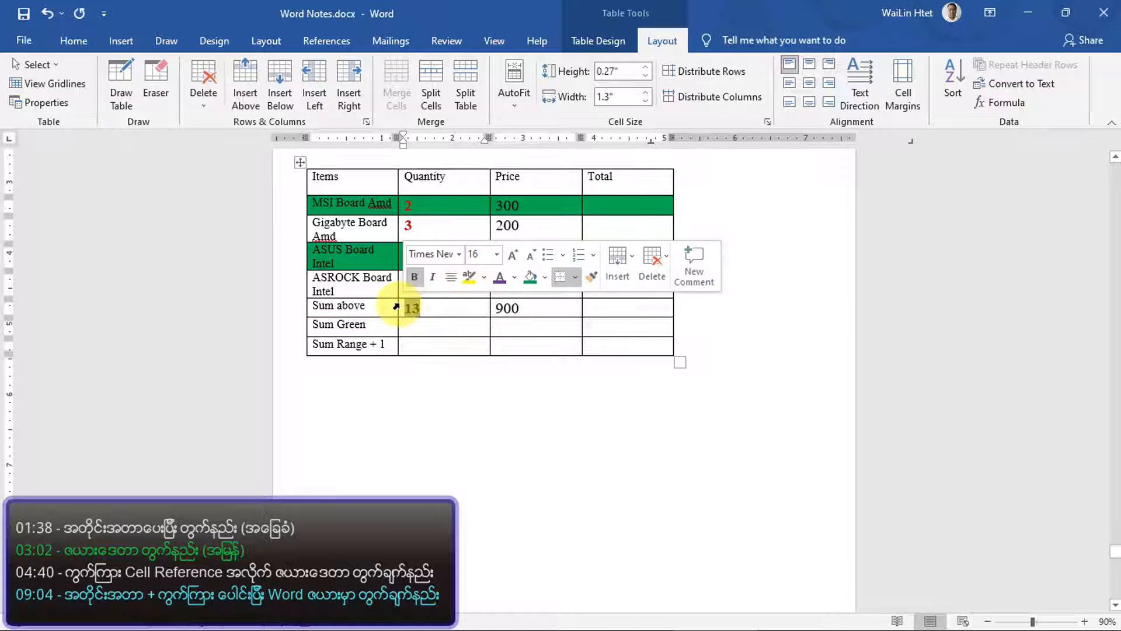
key("Delete")
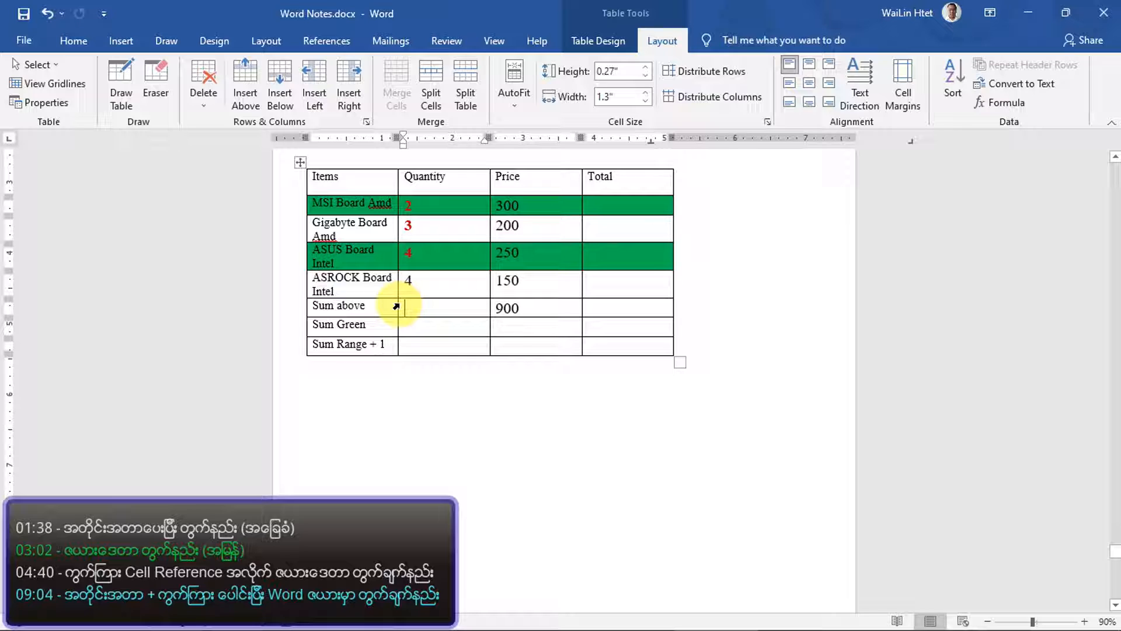
type("=SUM")
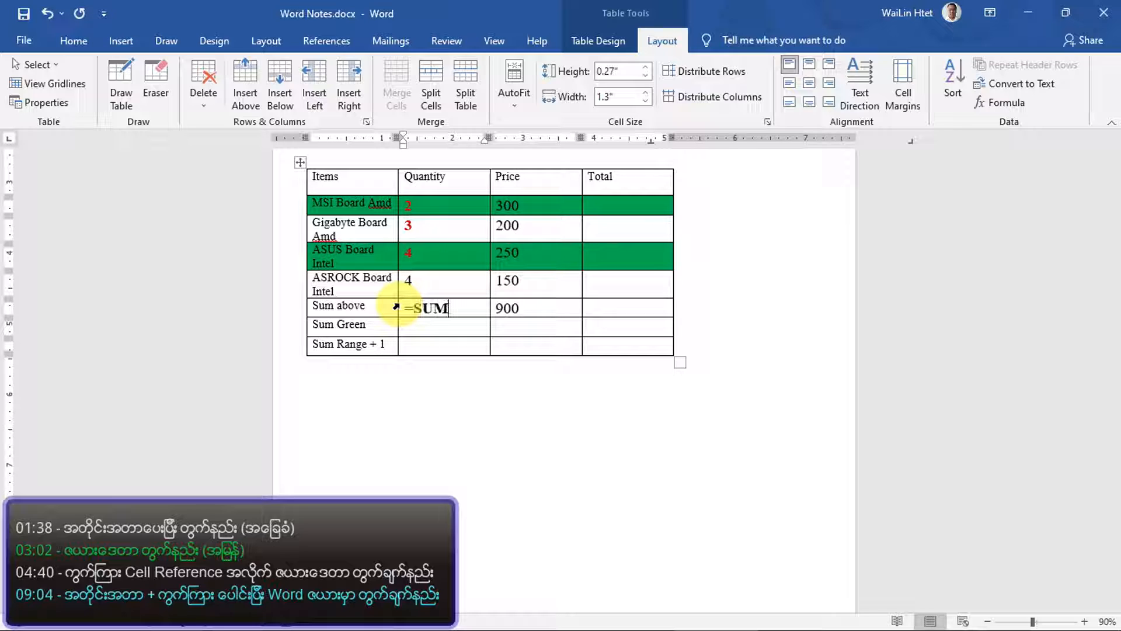
type("(ABO")
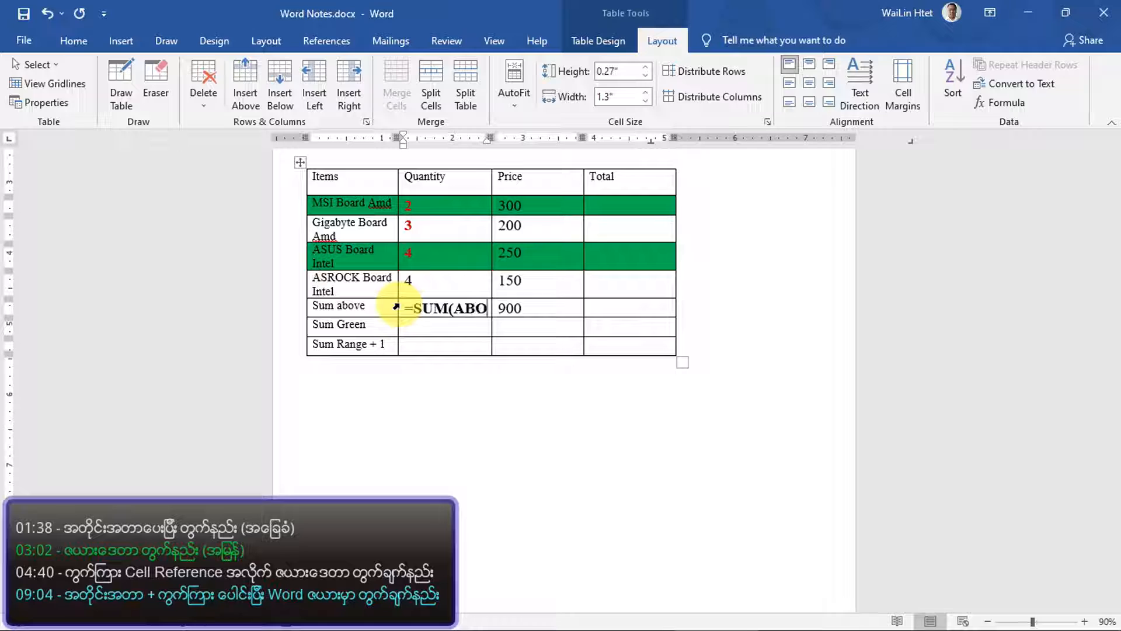
type("VE)")
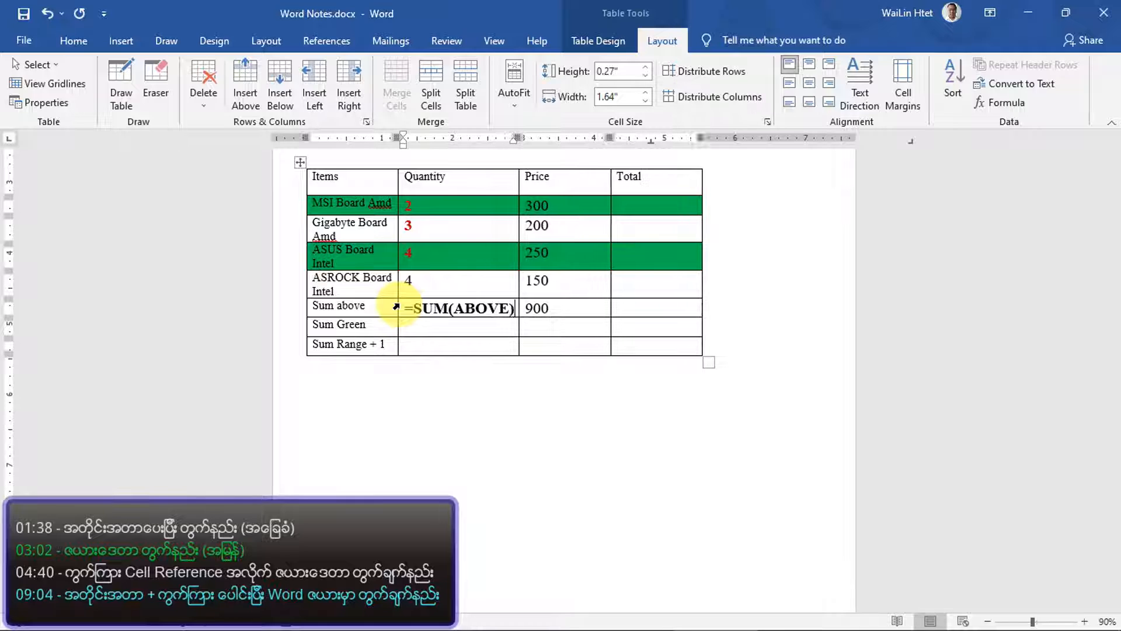
Delete the plain text =SUM(ABOVE) from the Quantity cell of the Sum above row
key("ctrl+shift+Left")
key("ctrl+shift+Left")
key("ctrl+shift+Left")
key("ctrl+shift+Left")
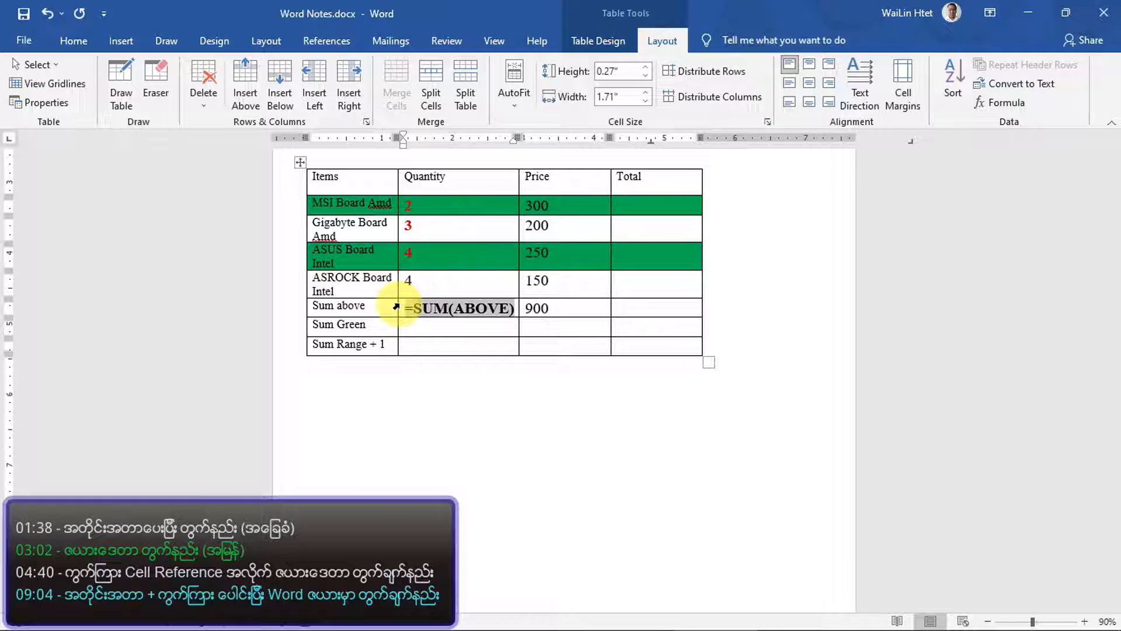
key("Delete")
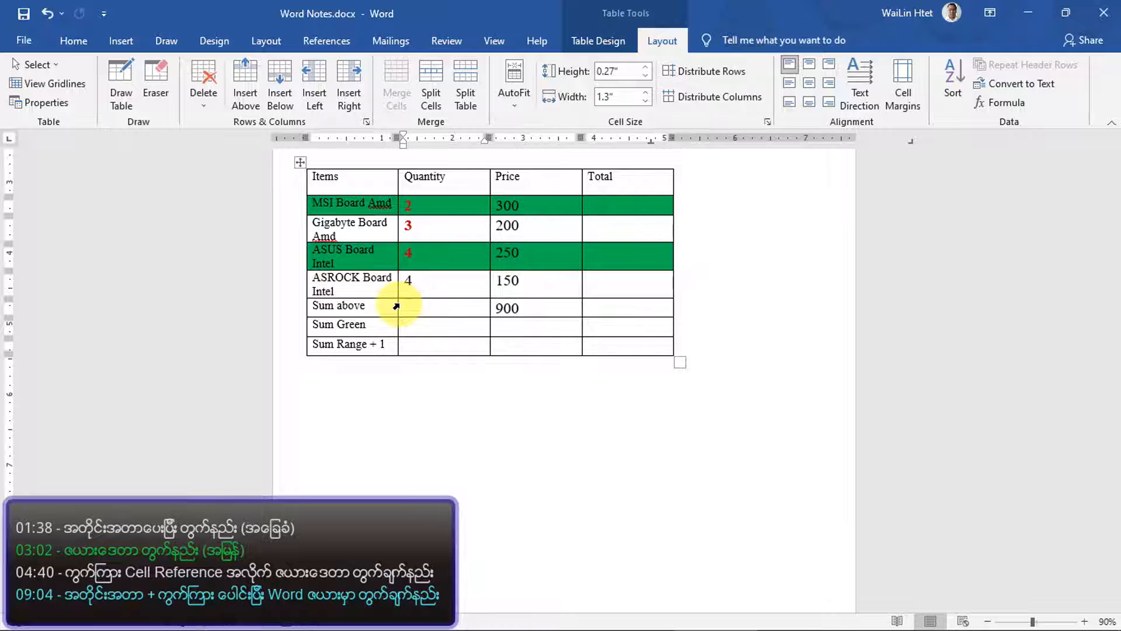
Reinsert =SUM(ABOVE) as a calculated table formula in the Quantity cell of the Sum above row
key("alt")
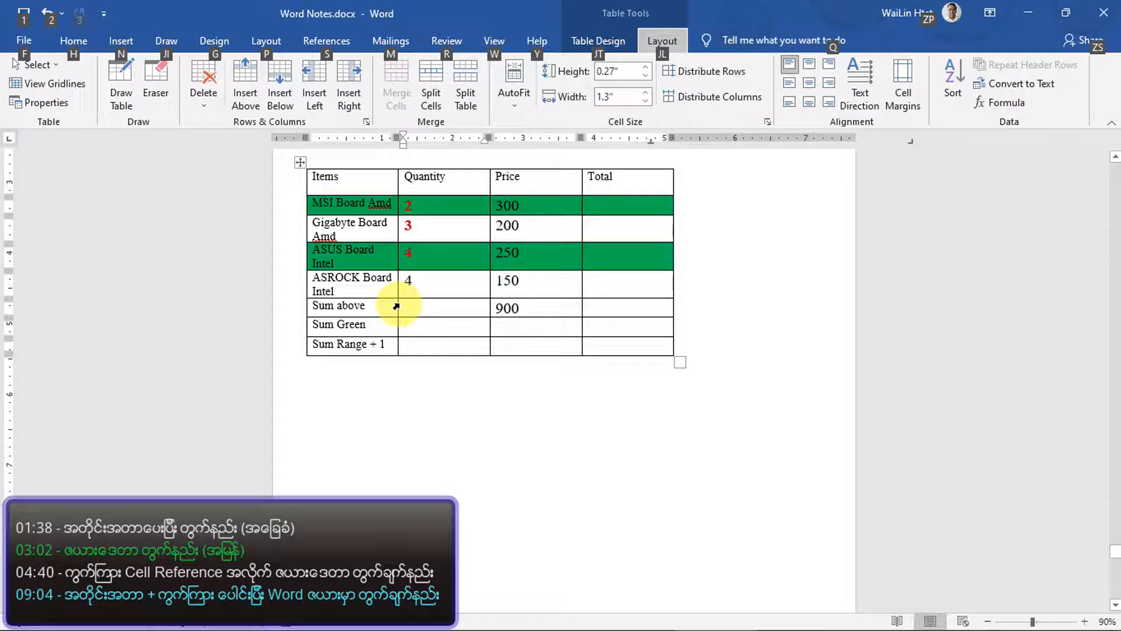
key("j")
key("l")
key("u")
key("l")
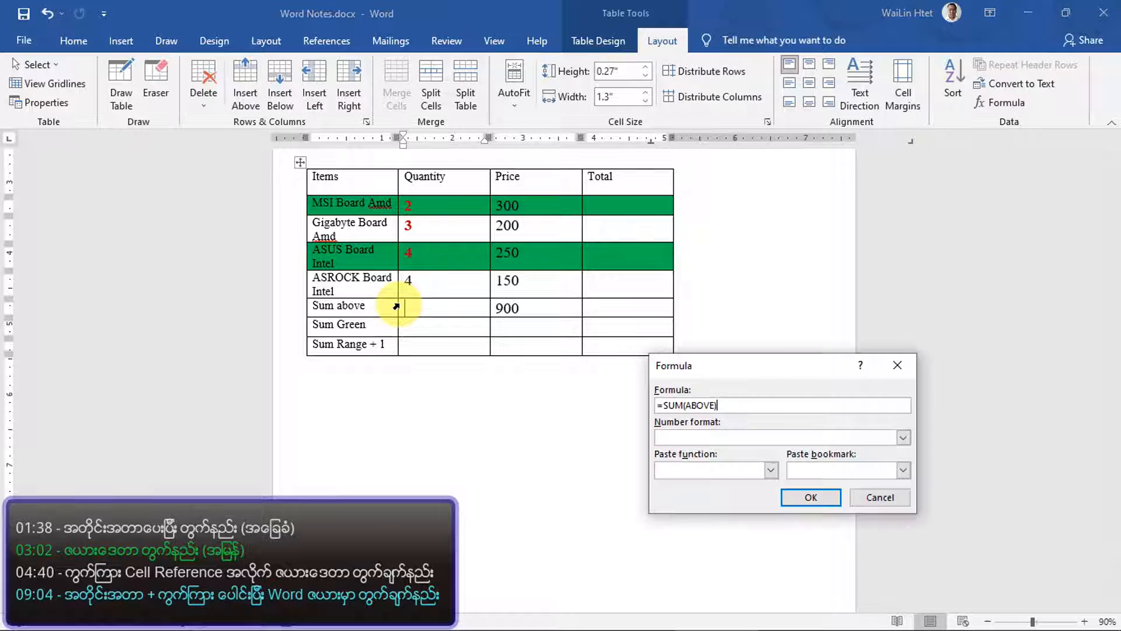
left_click_drag(728, 405, 647, 408)
key("Right")
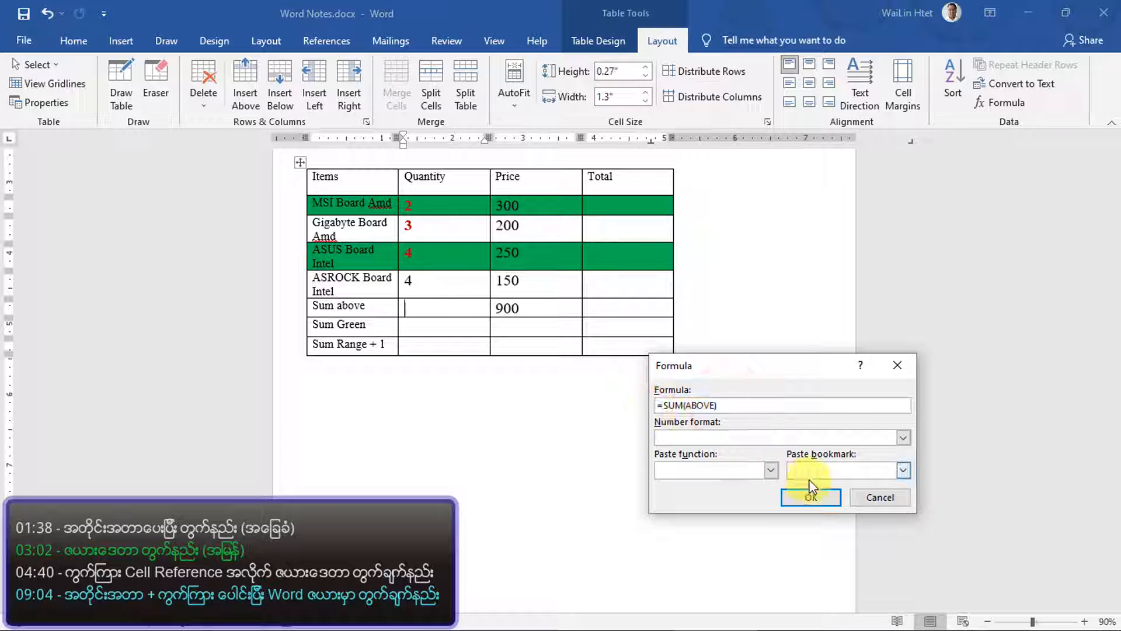
left_click(819, 501)
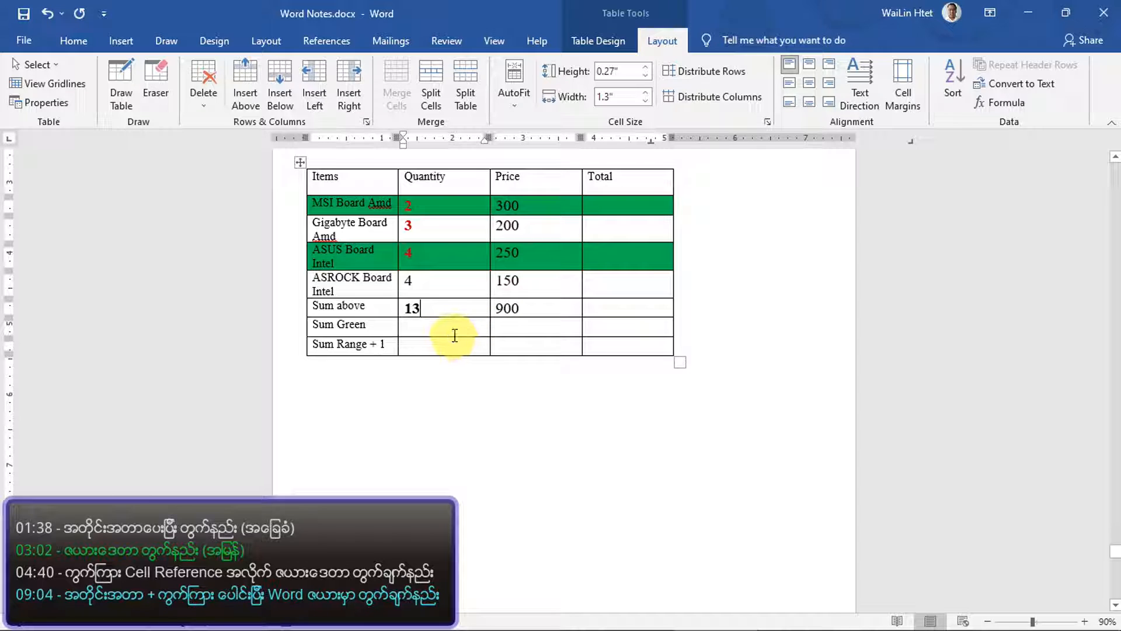
Write the plain text =SUM(B2,B4) in the Quantity cell of the Sum Green row
left_click(417, 327)
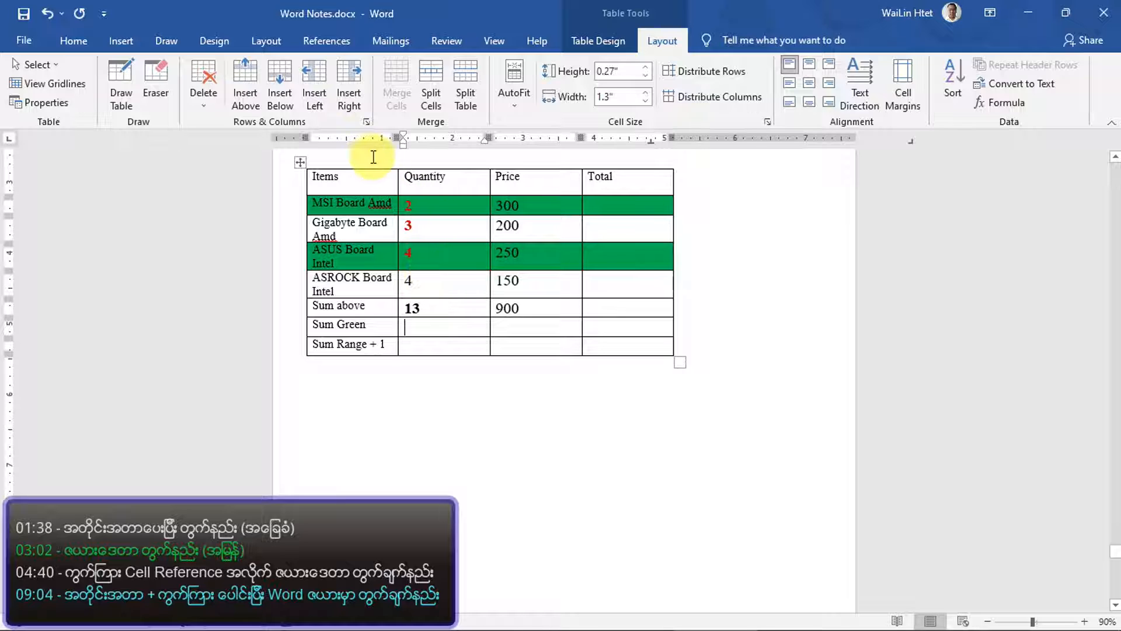
mouse_move(405, 171)
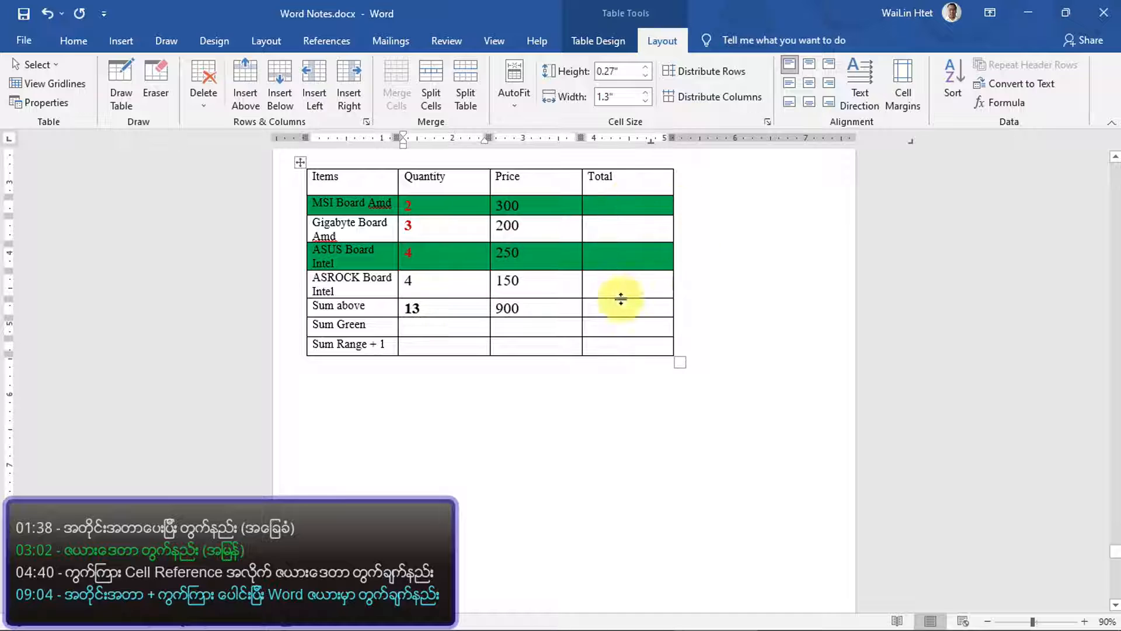
mouse_move(304, 216)
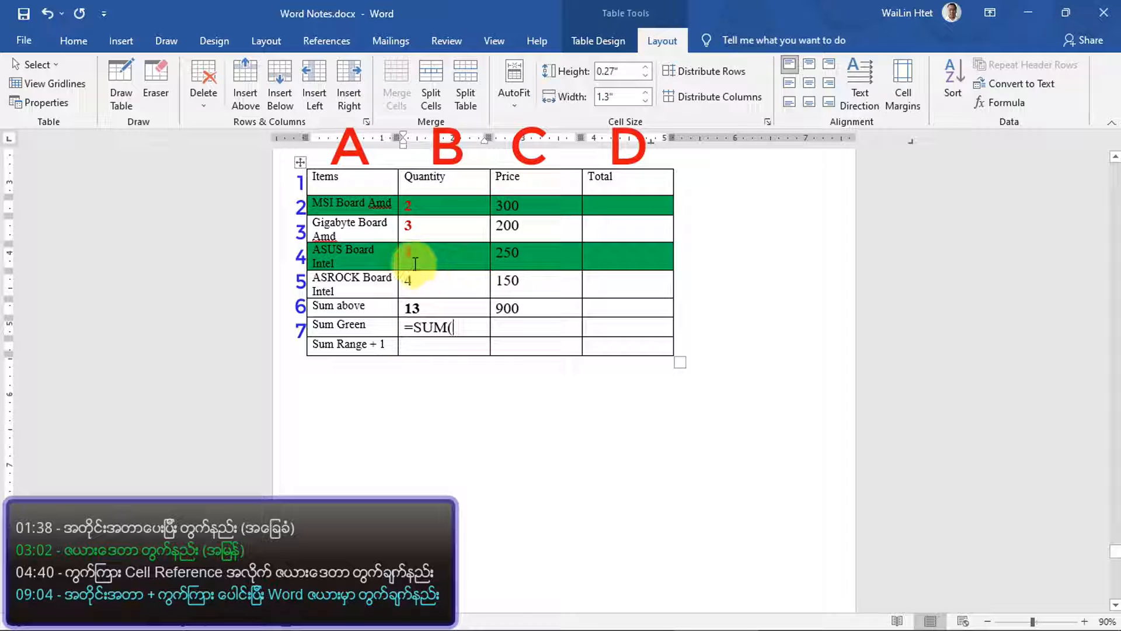
type("2,")
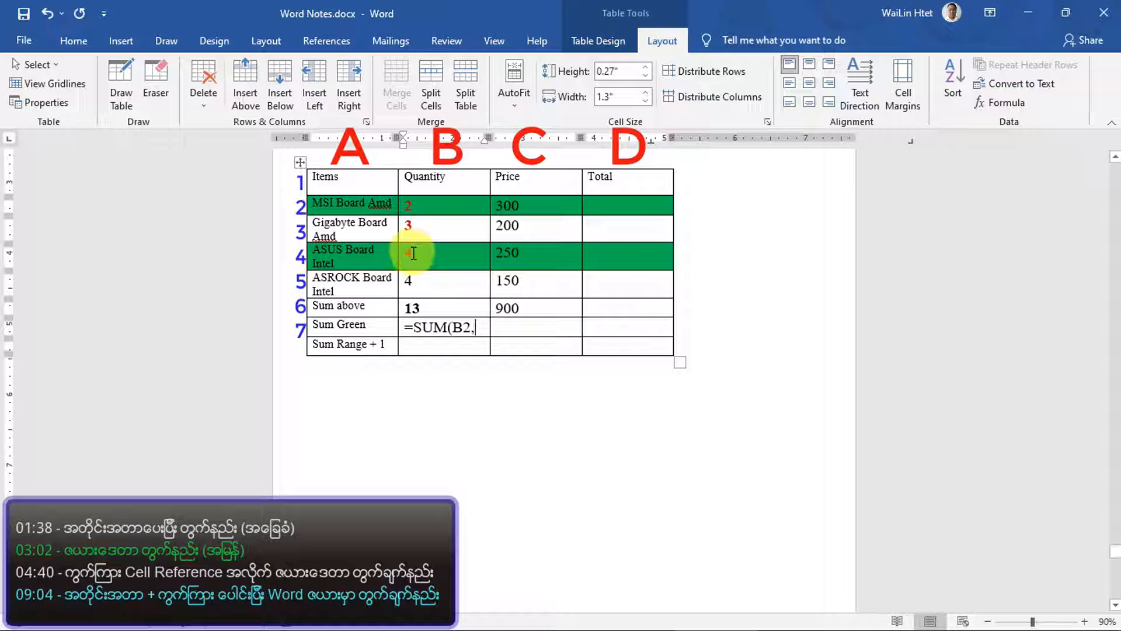
type("B")
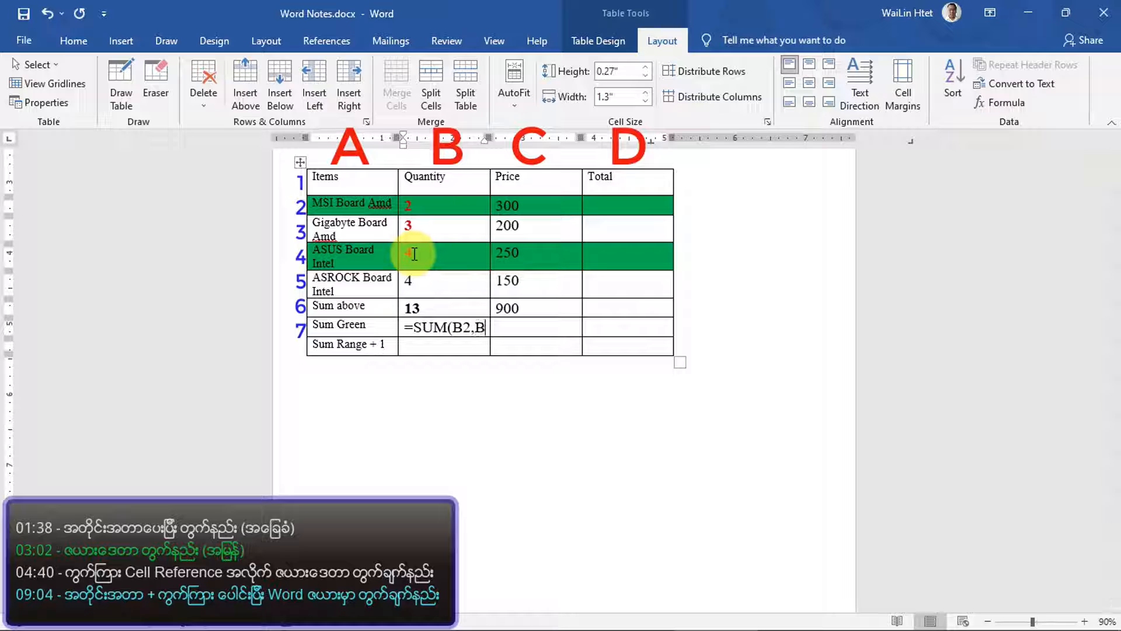
type("4)")
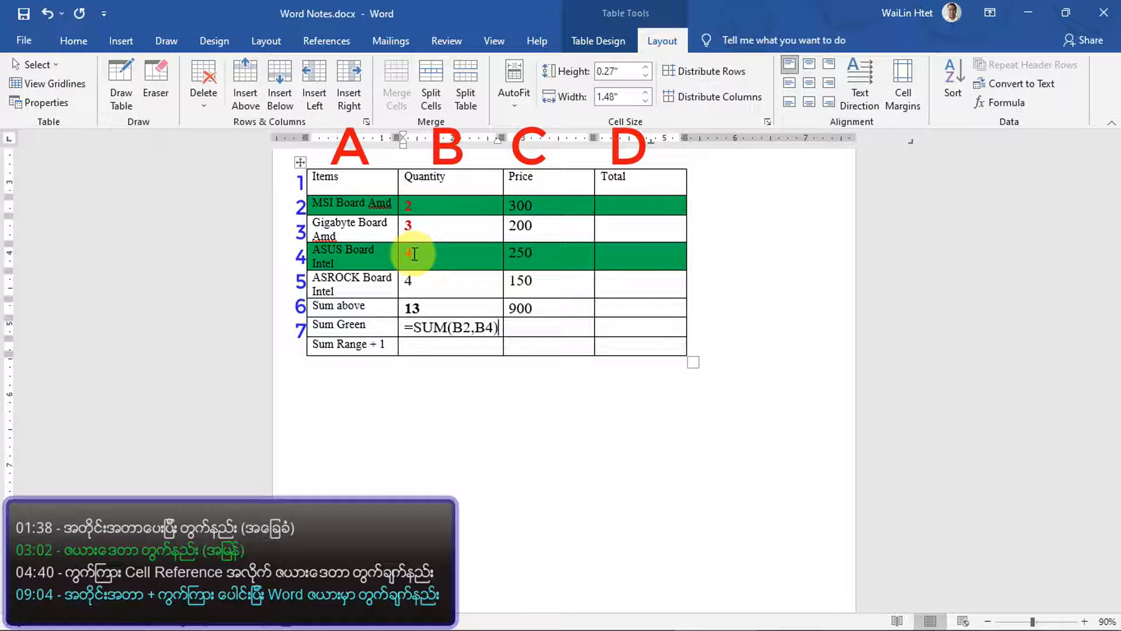
left_click(502, 328)
key("Return")
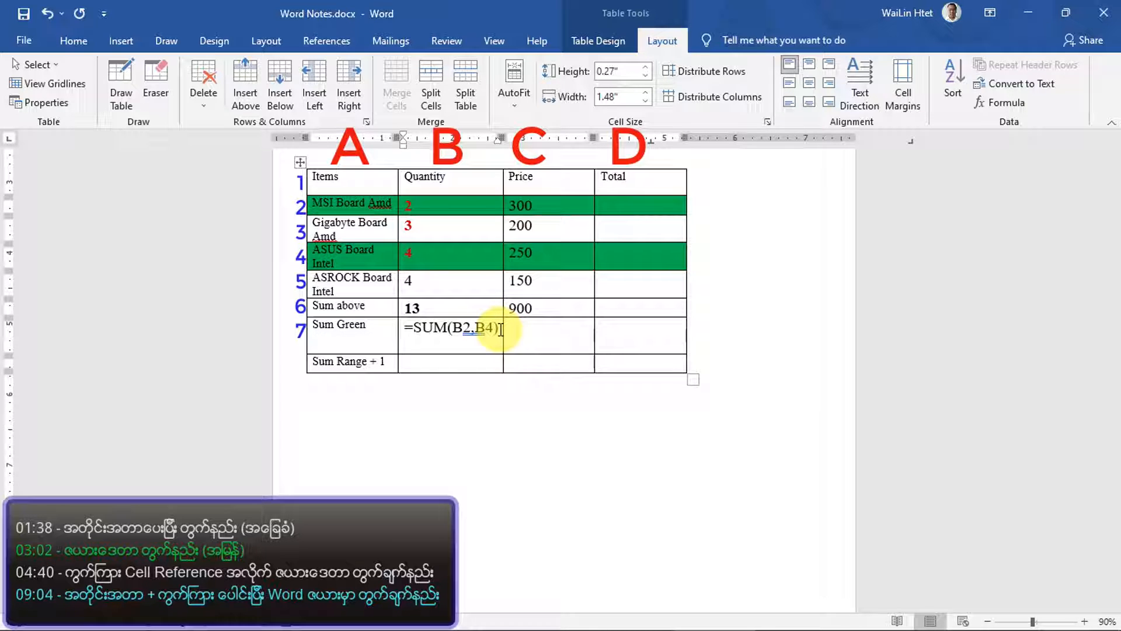
key("BackSpace")
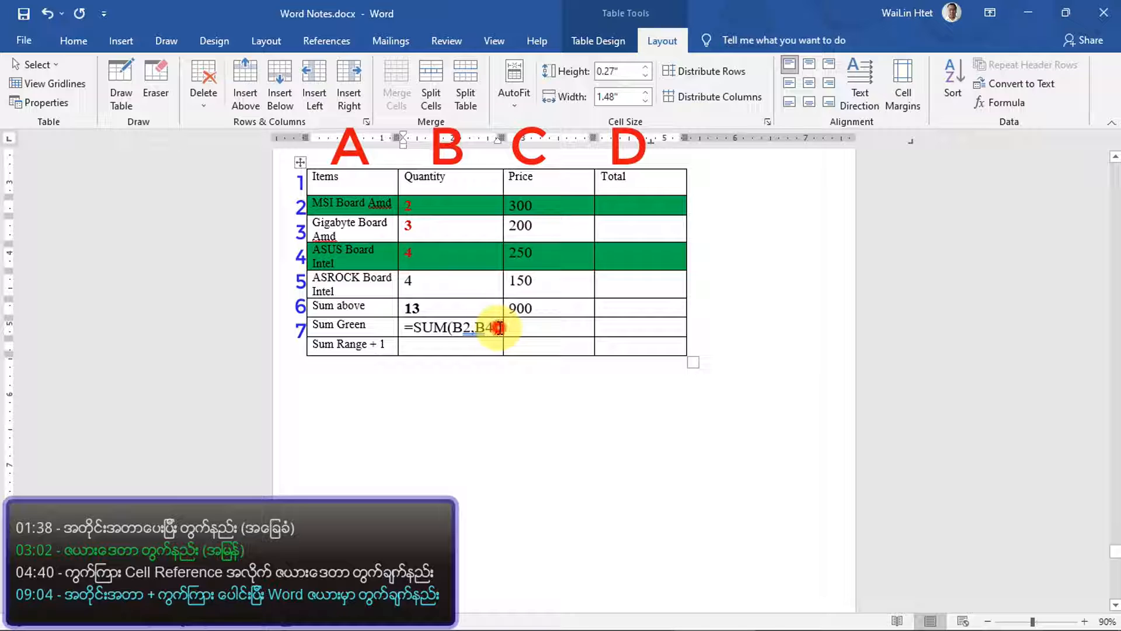
Copy the text =SUM(B2,B4) from the Sum Green row's Quantity cell and clear the cell
left_click_drag(499, 327, 407, 325)
key("ctrl+c")
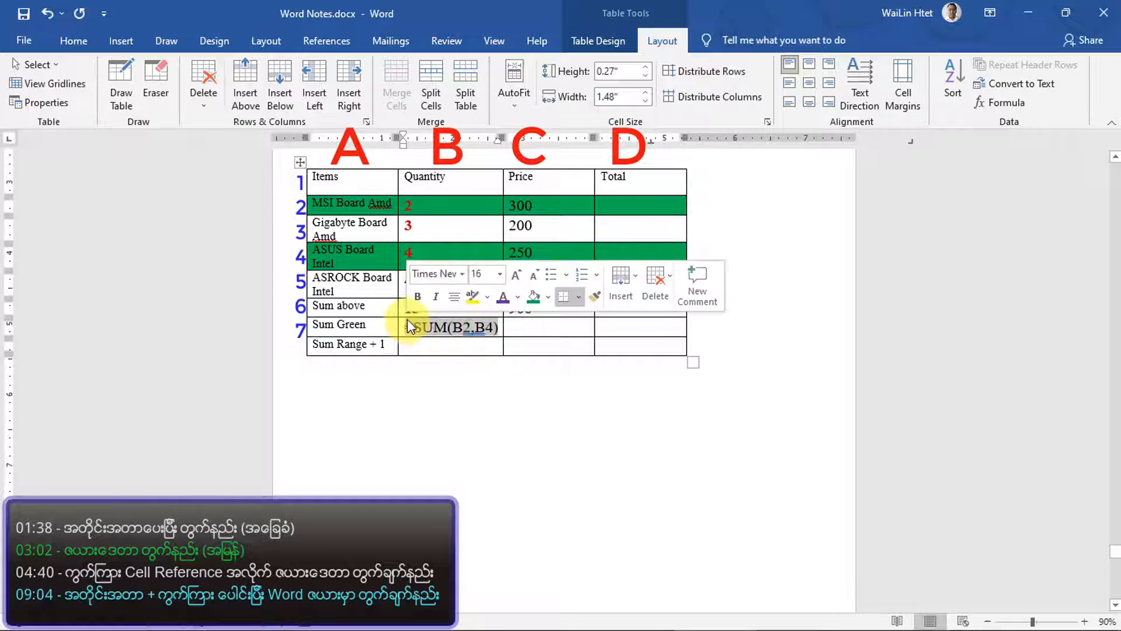
key("Delete")
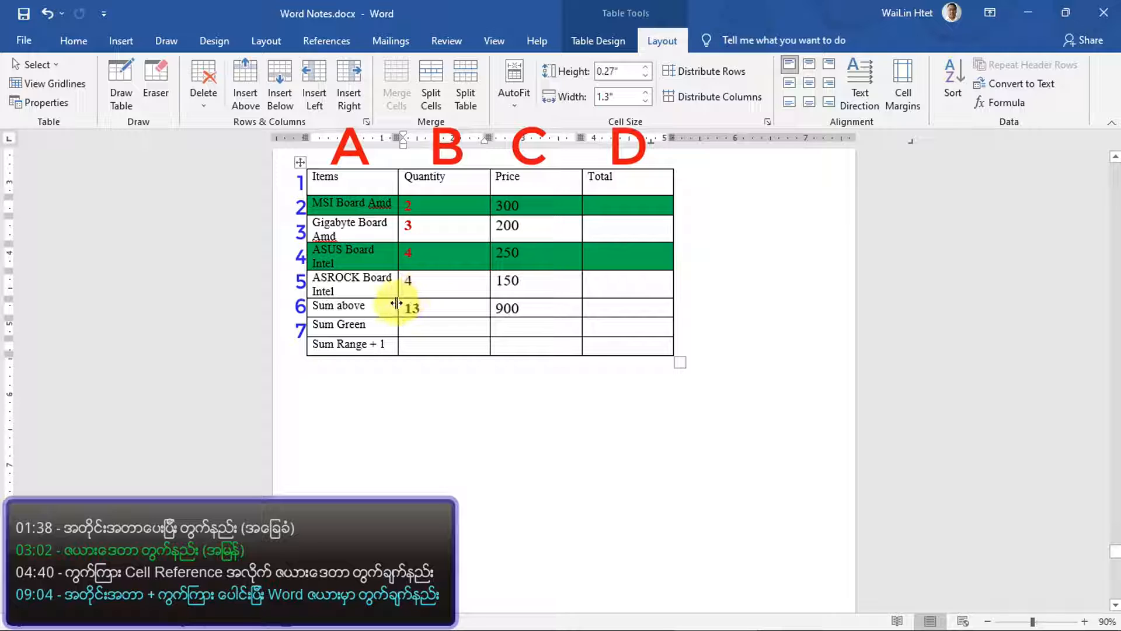
Insert the copied =SUM(B2,B4) as a calculated table formula in the Quantity cell of the Sum Green row
key("alt")
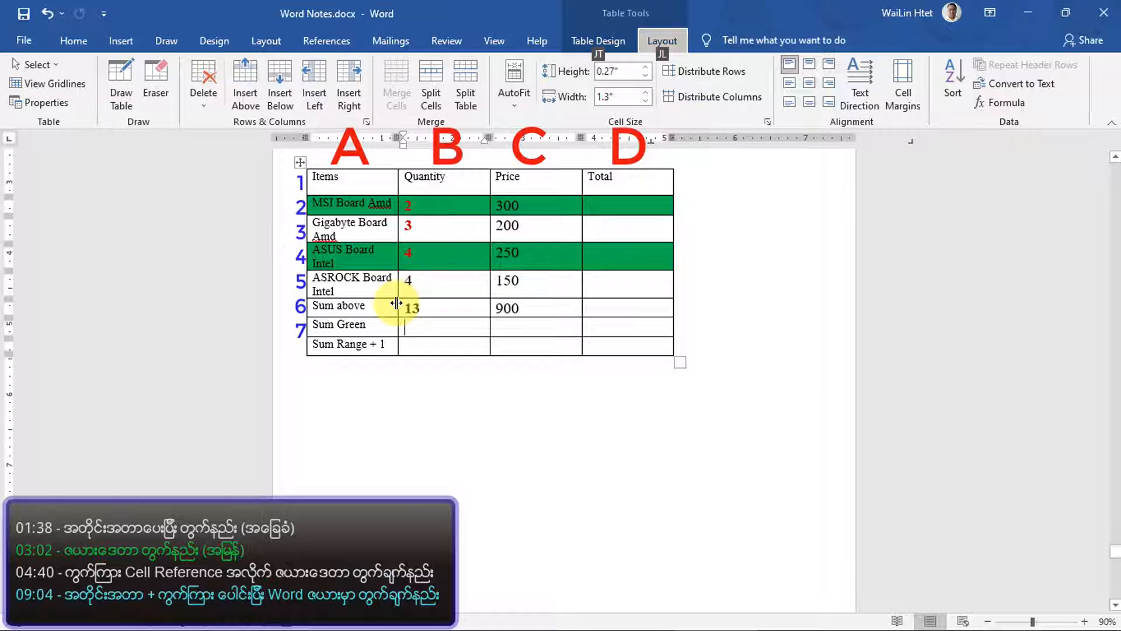
key("j")
key("l")
key("u")
key("l")
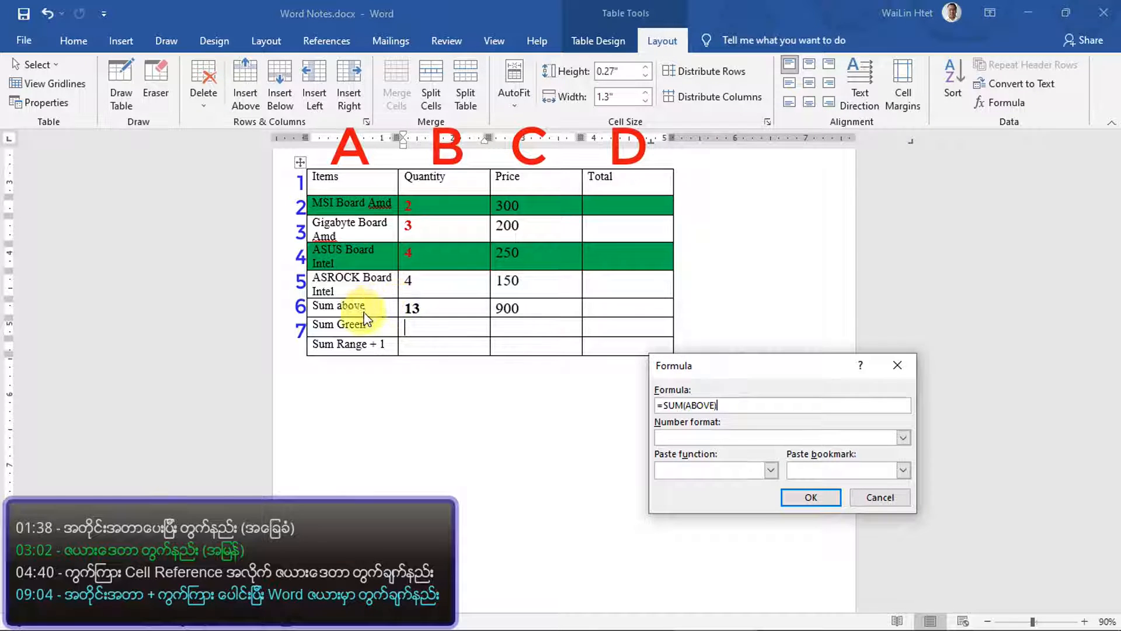
left_click_drag(700, 367, 678, 257)
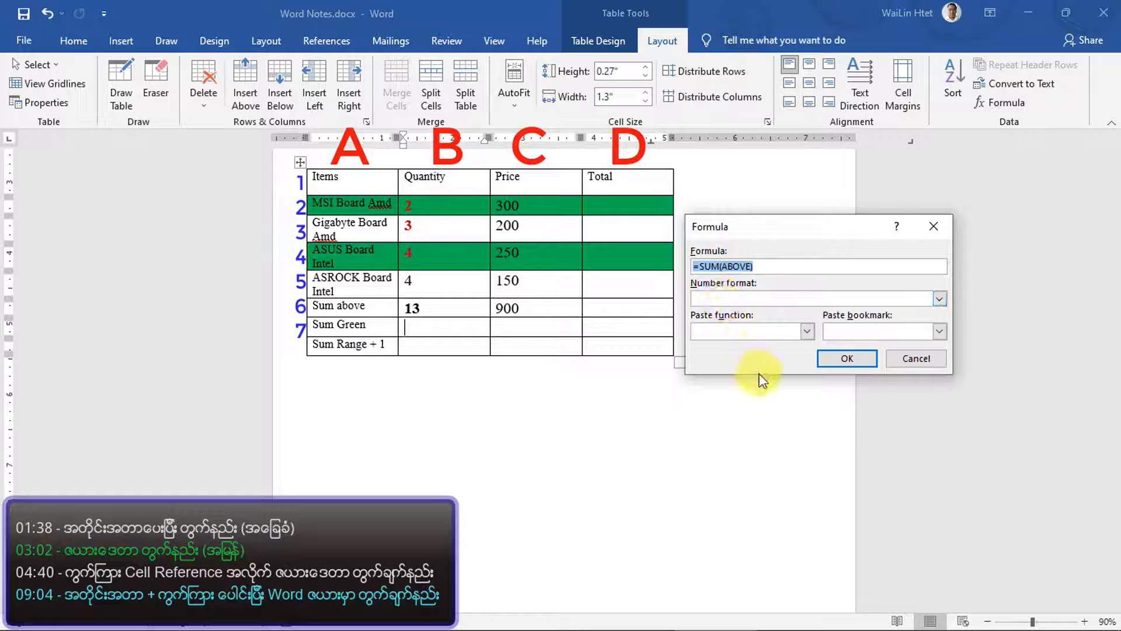
key("ctrl+v")
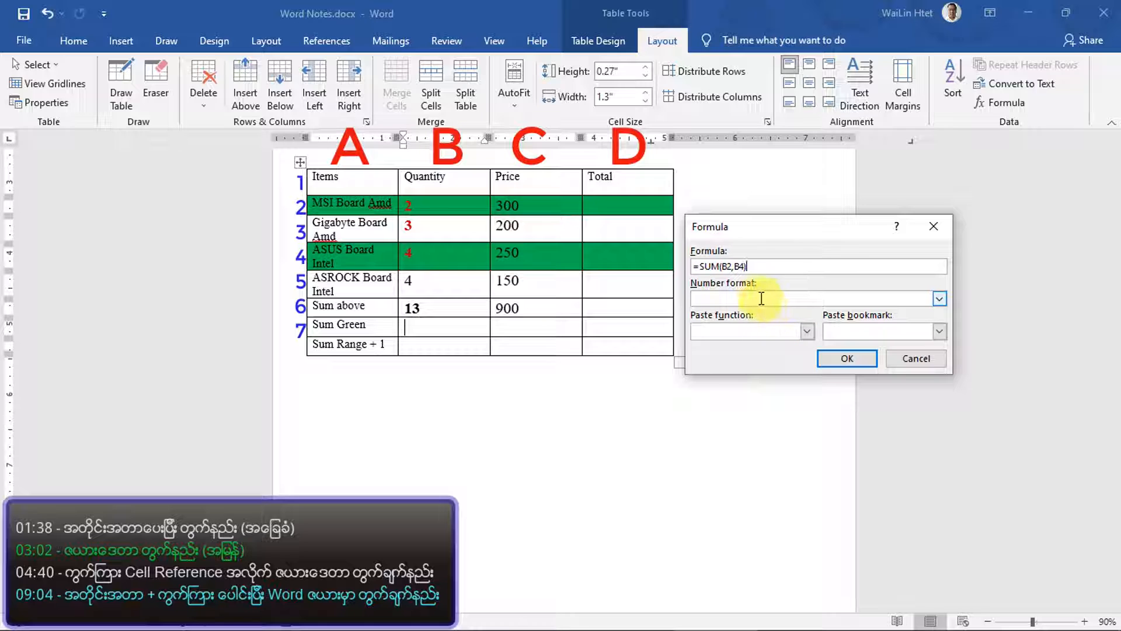
left_click(845, 357)
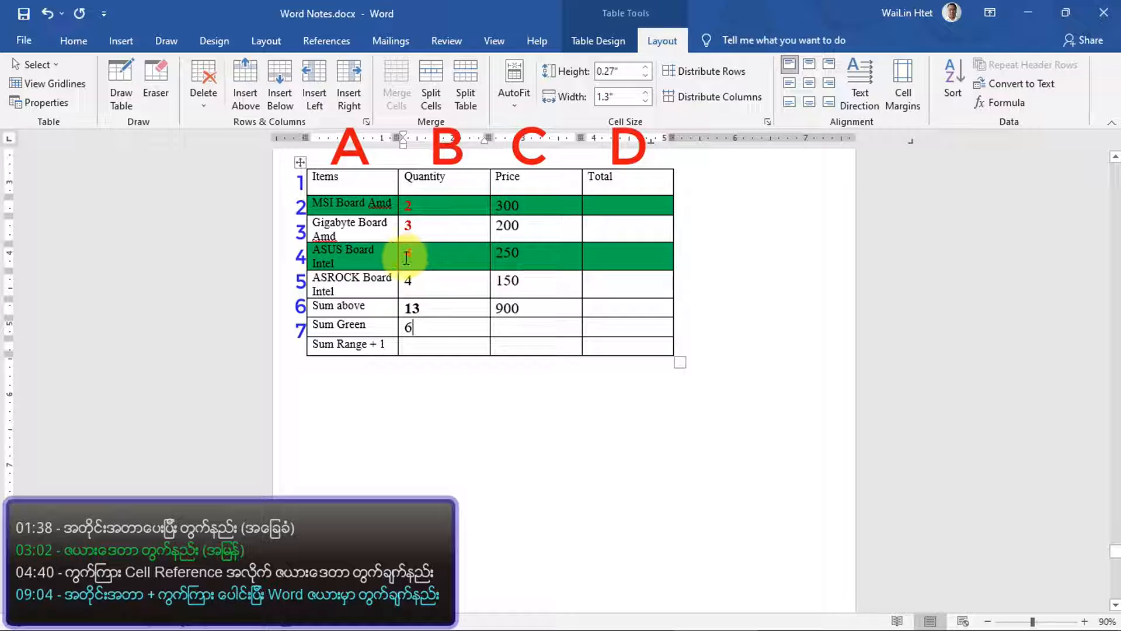
Open the Formula dialog for the Sum Green row's Price cell and replace the default formula with the copied =SUM(B2,B4)
left_click(501, 332)
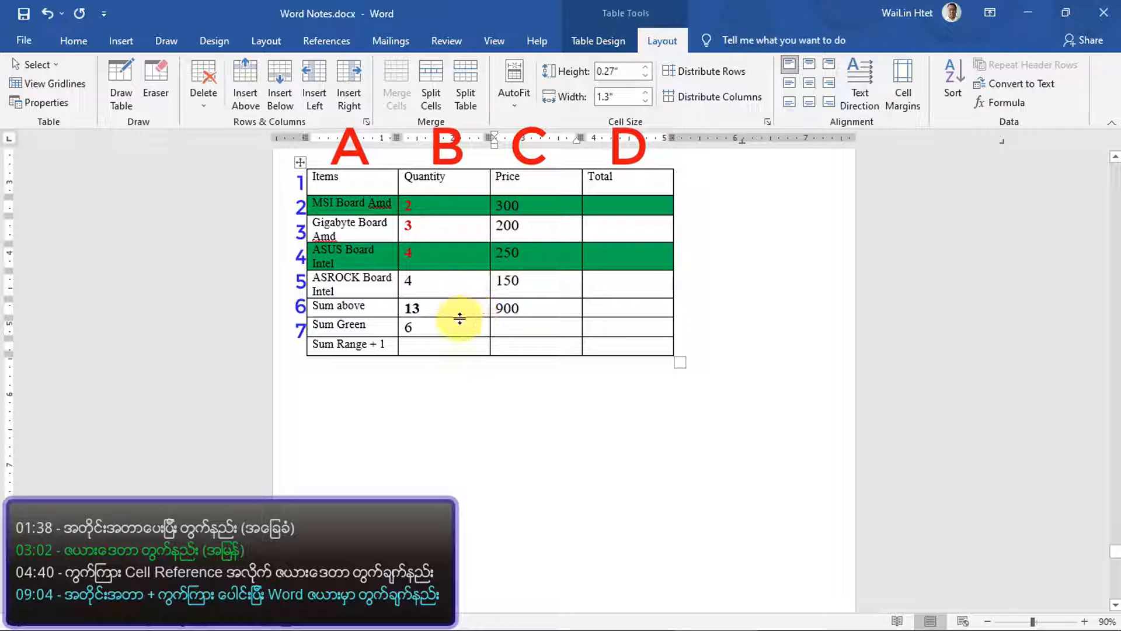
key("alt")
key("j")
key("l")
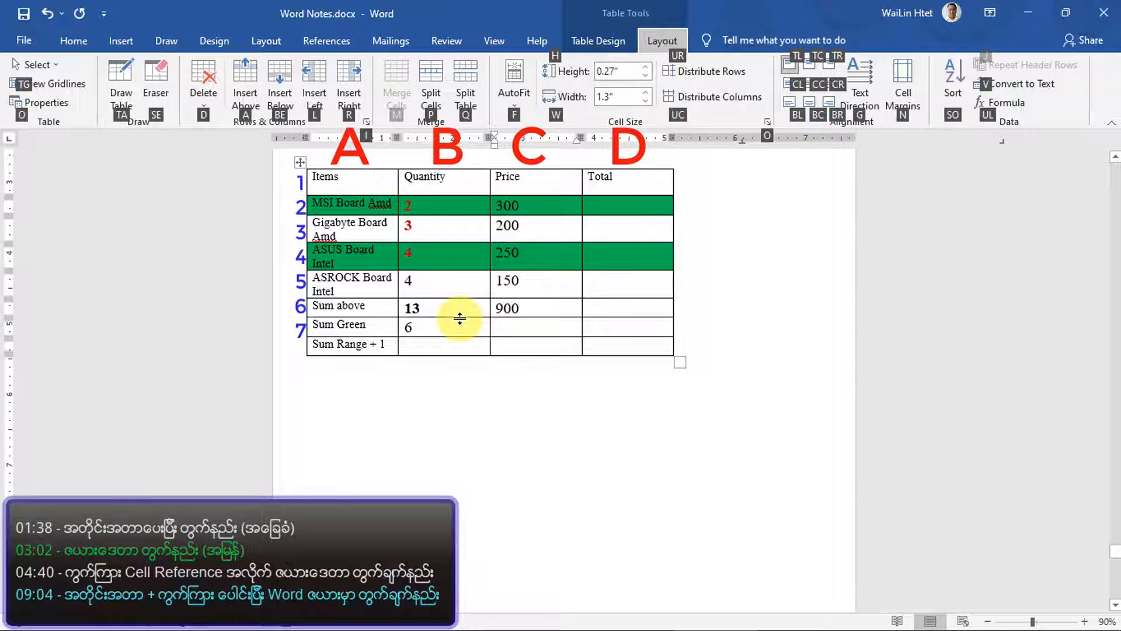
key("u")
key("l")
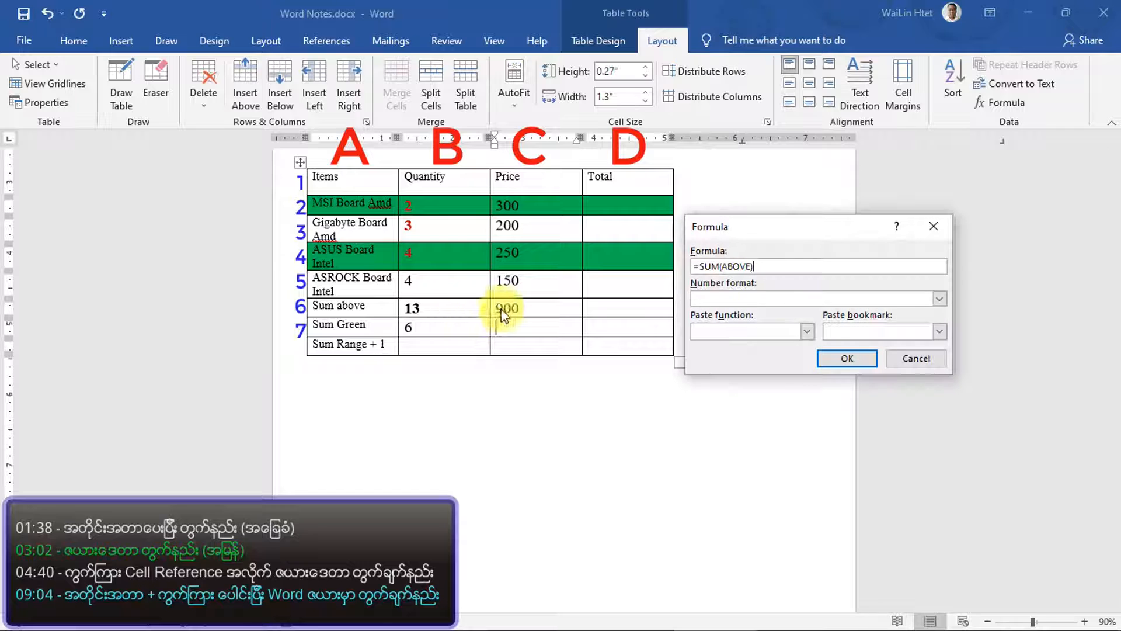
left_click_drag(758, 266, 692, 265)
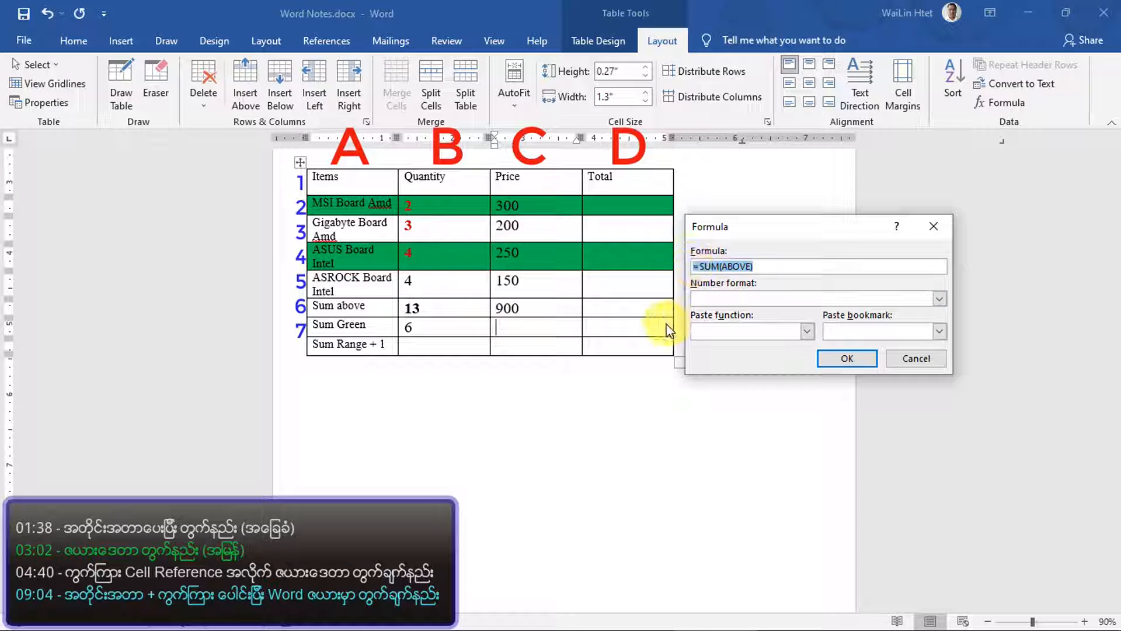
key("ctrl+v")
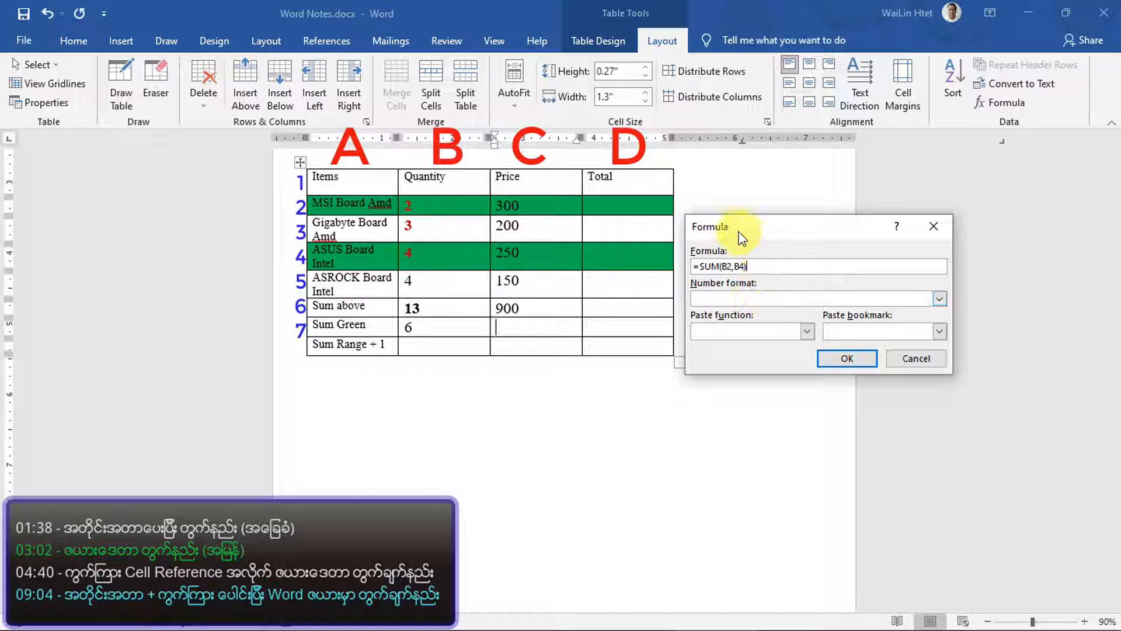
left_click_drag(724, 231, 718, 200)
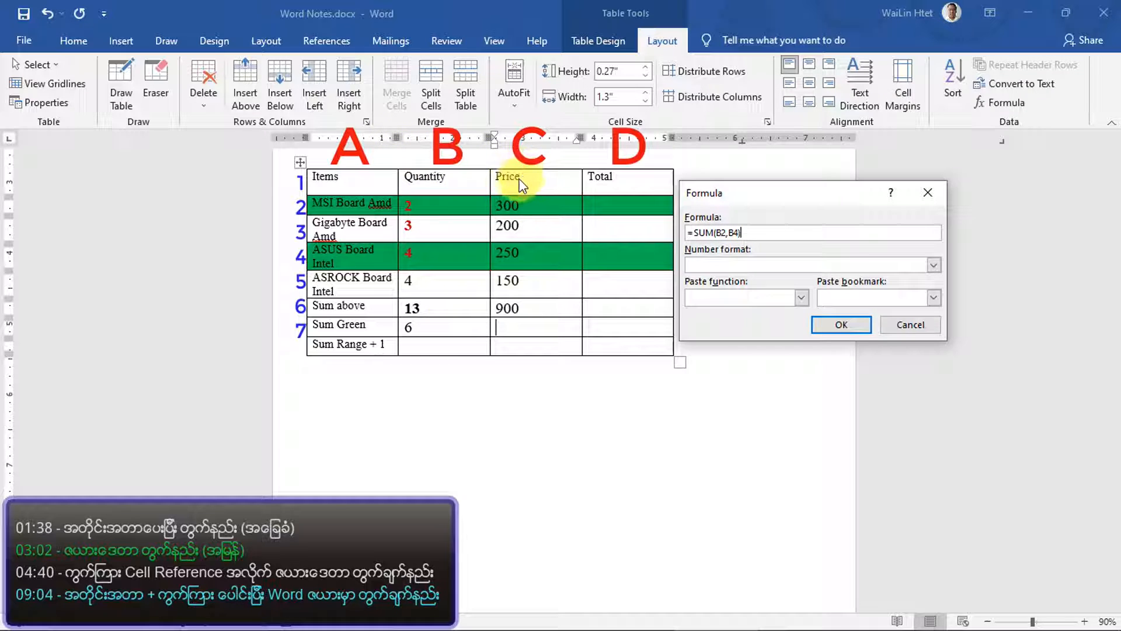
Change the formula's cell references to =SUM(C2,C4) and insert it in the Price cell of the Sum Green row
left_click(719, 233)
key("BackSpace")
type("C")
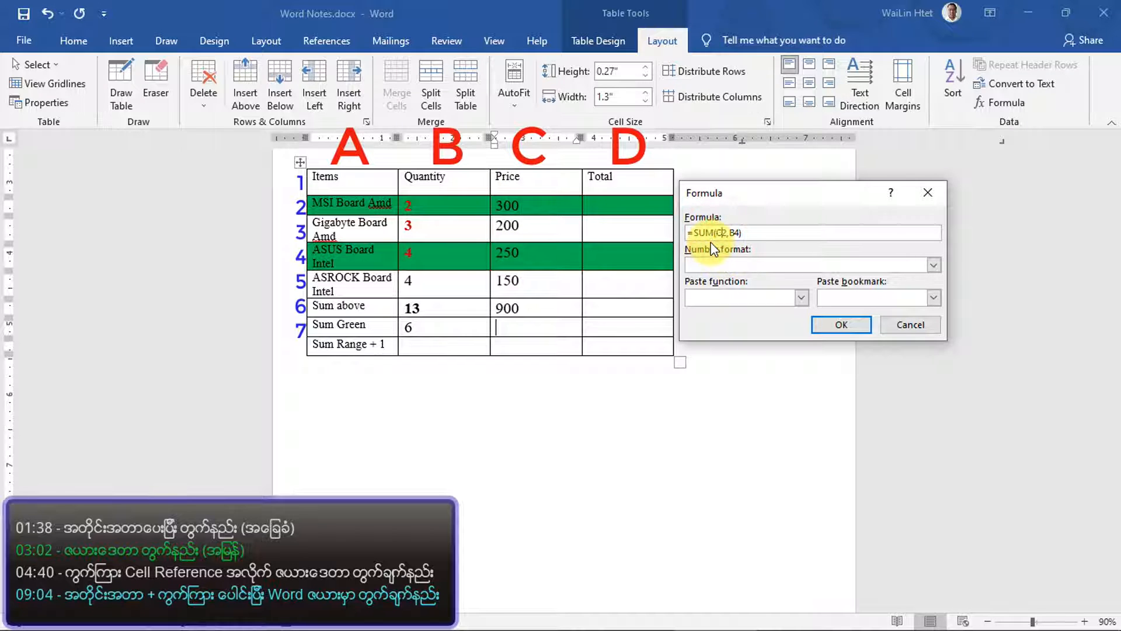
left_click(734, 232)
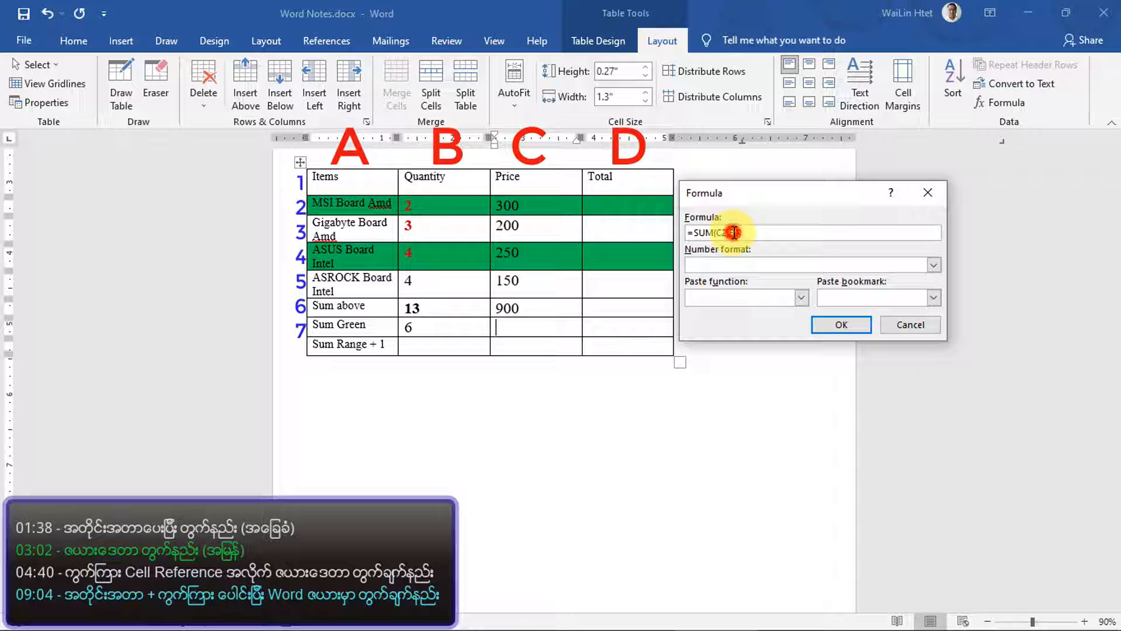
key("BackSpace")
type("C4")
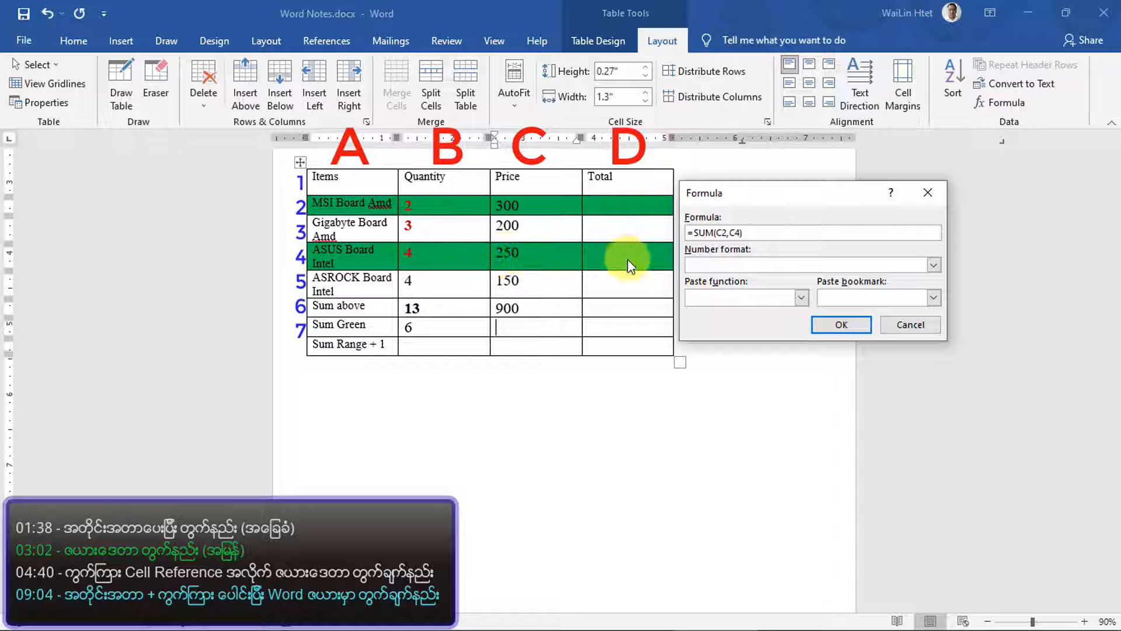
left_click(841, 329)
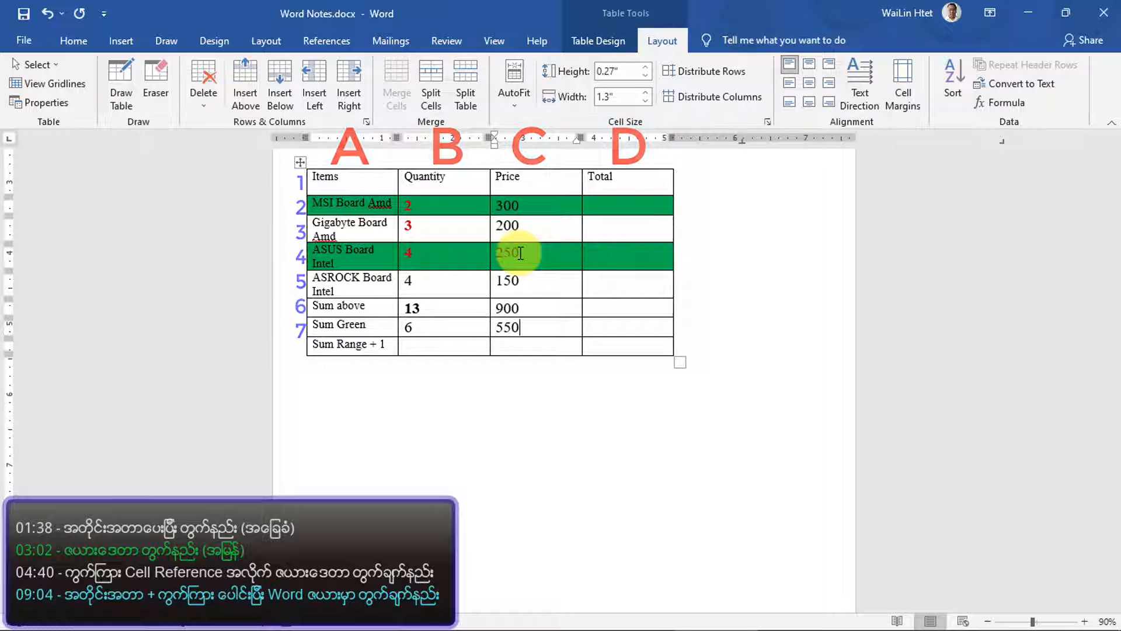
left_click(419, 343)
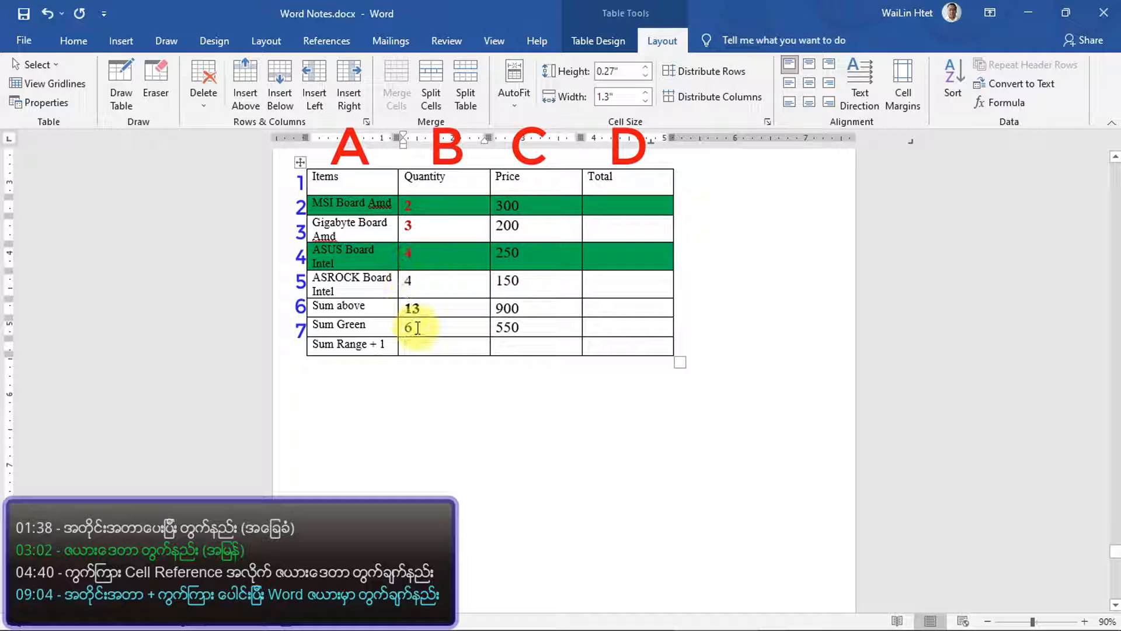
left_click(410, 310)
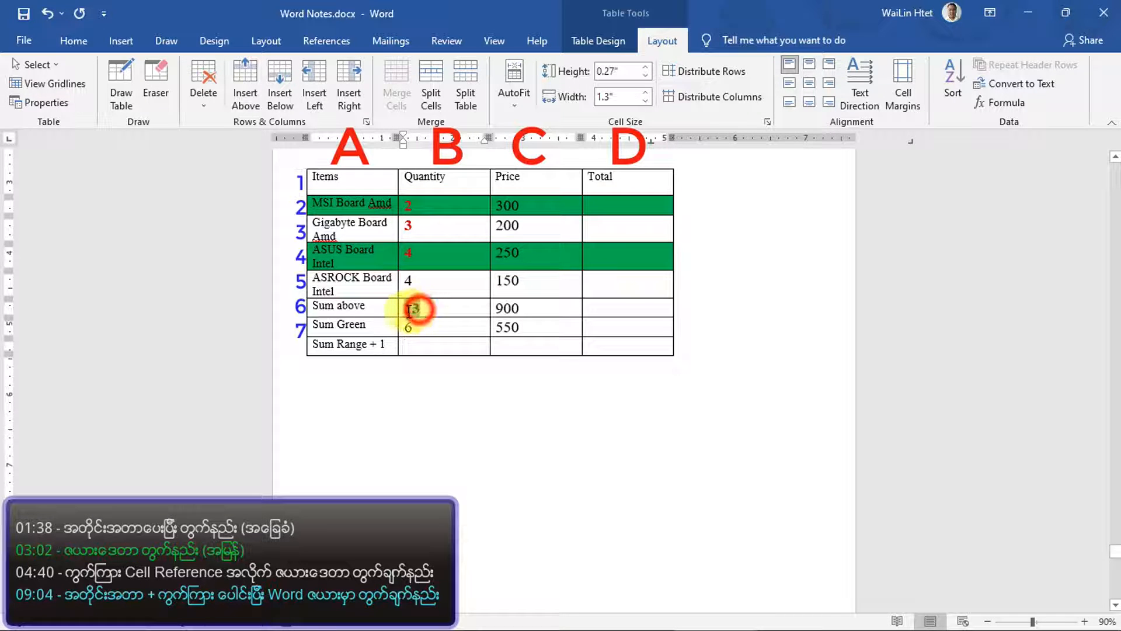
double_click(411, 310)
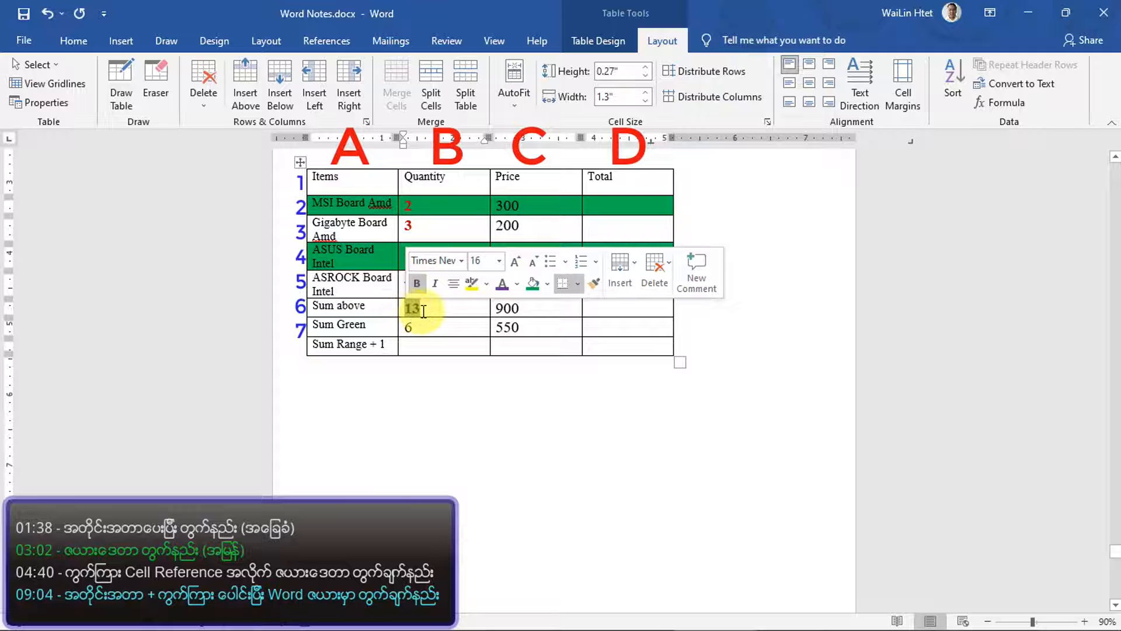
left_click(422, 310)
Enter =SUM(B2,B3,B4,B6) as plain text in the Quantity cell of the Sum Range + 1 row
left_click(413, 348)
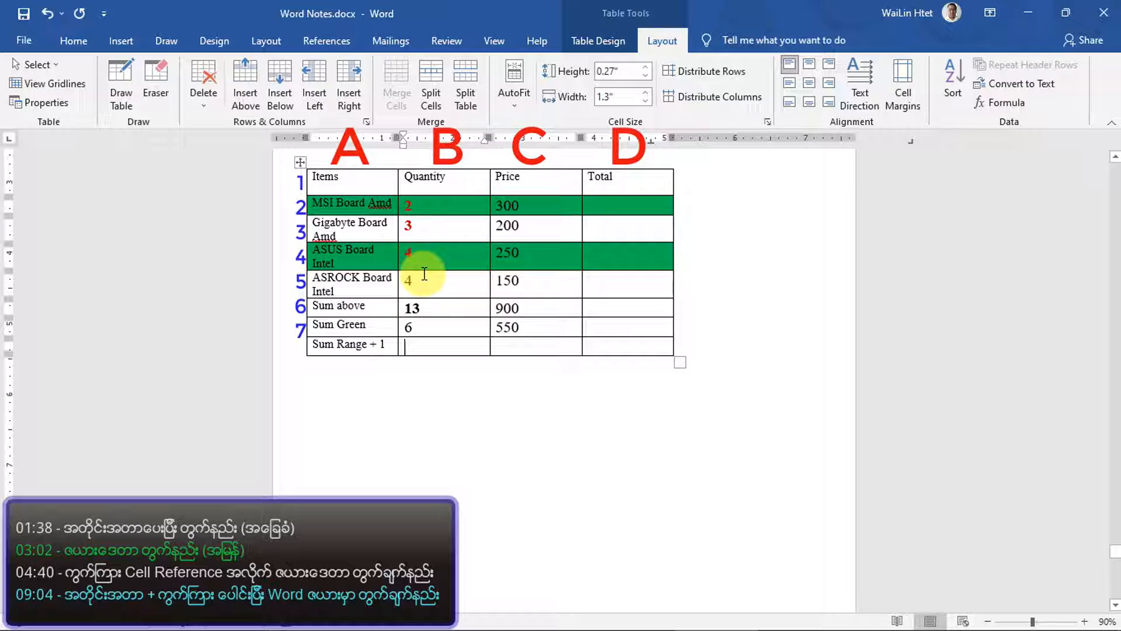
type("=SUM(")
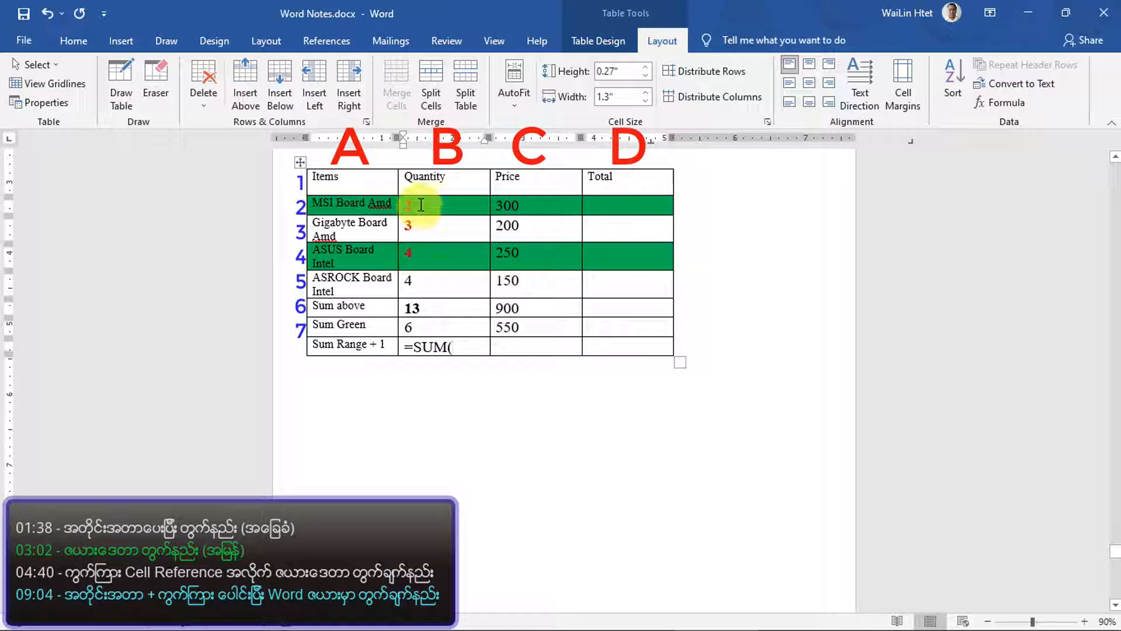
type("B2")
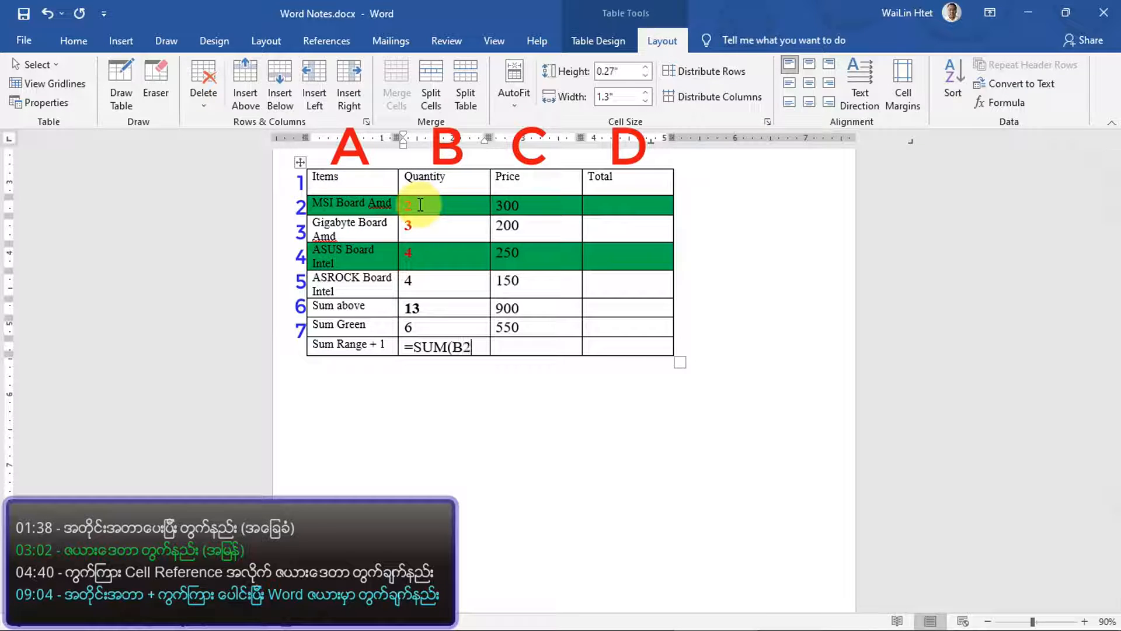
type(",B3")
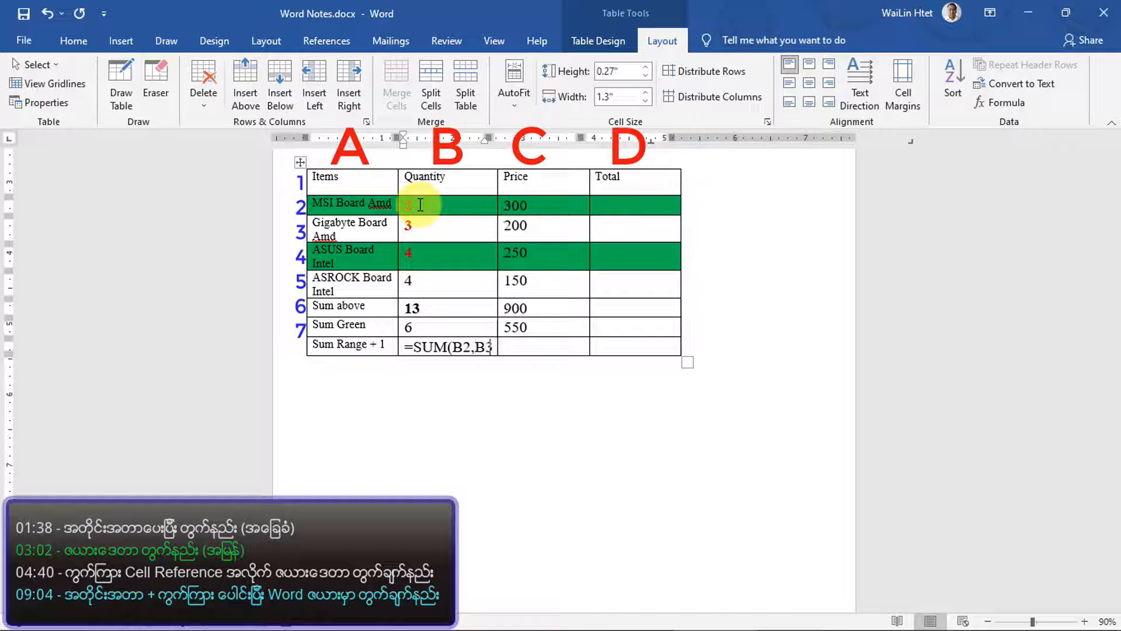
type(",B4")
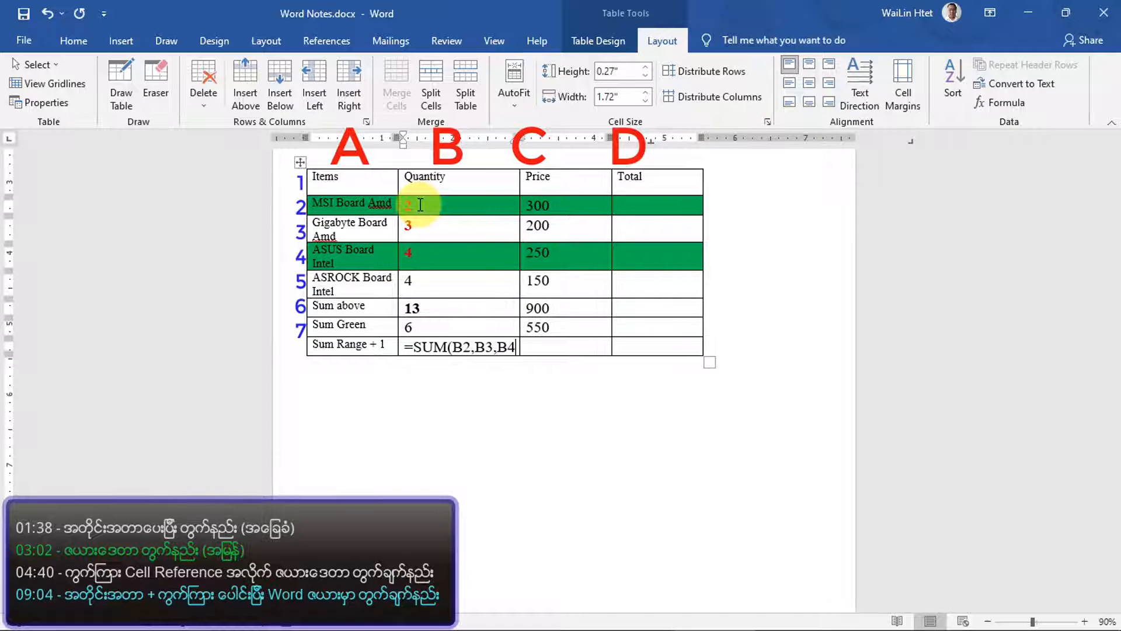
type(",")
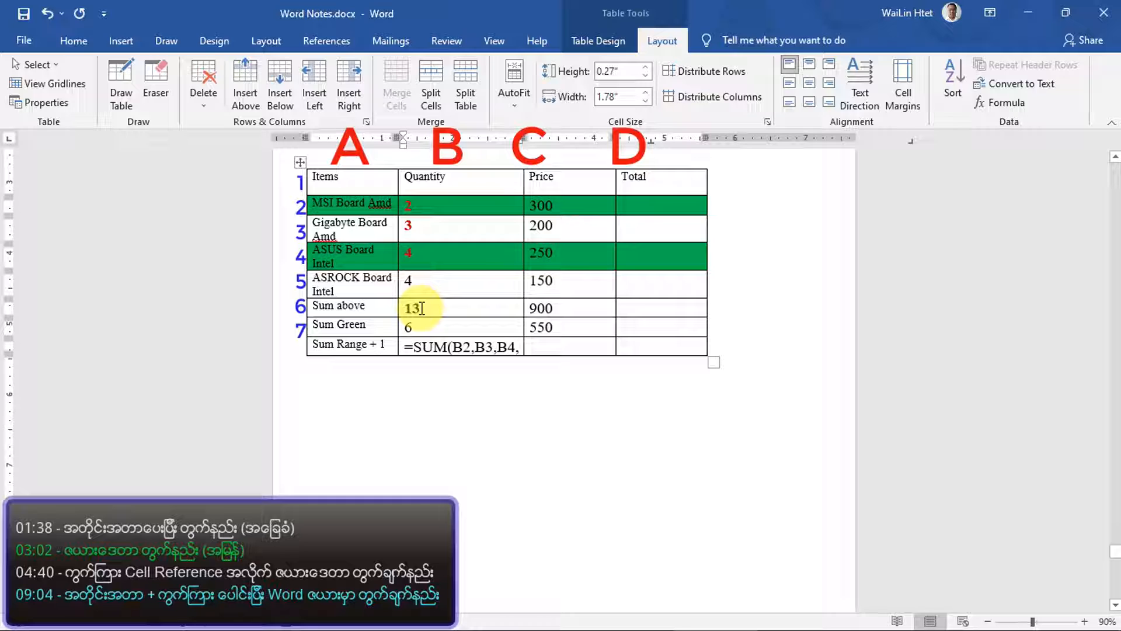
type("B")
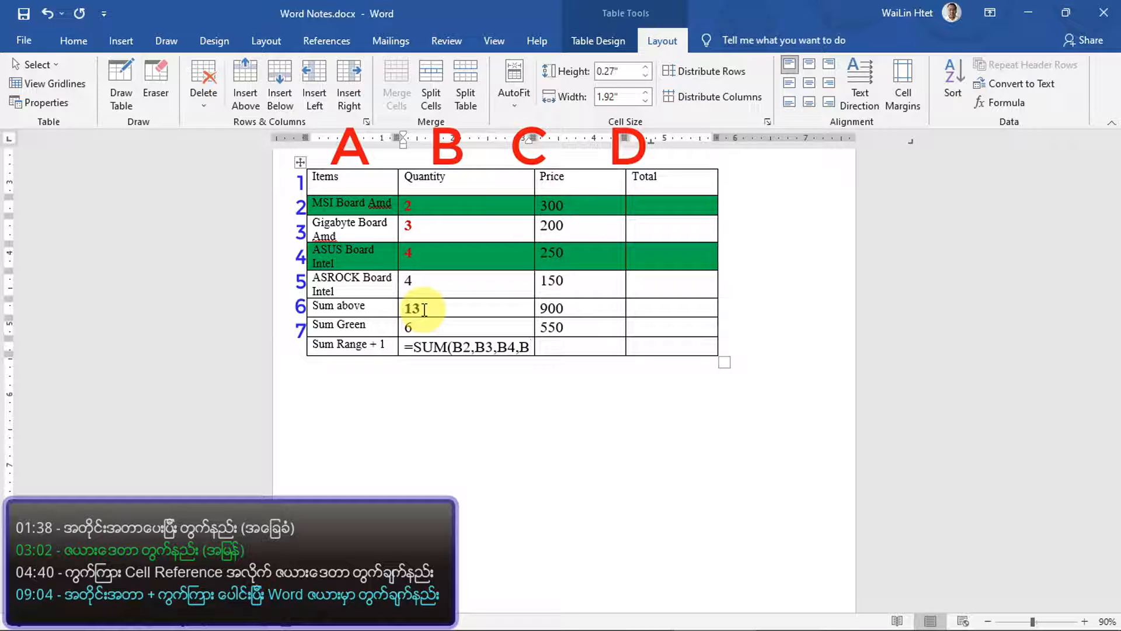
type("6)")
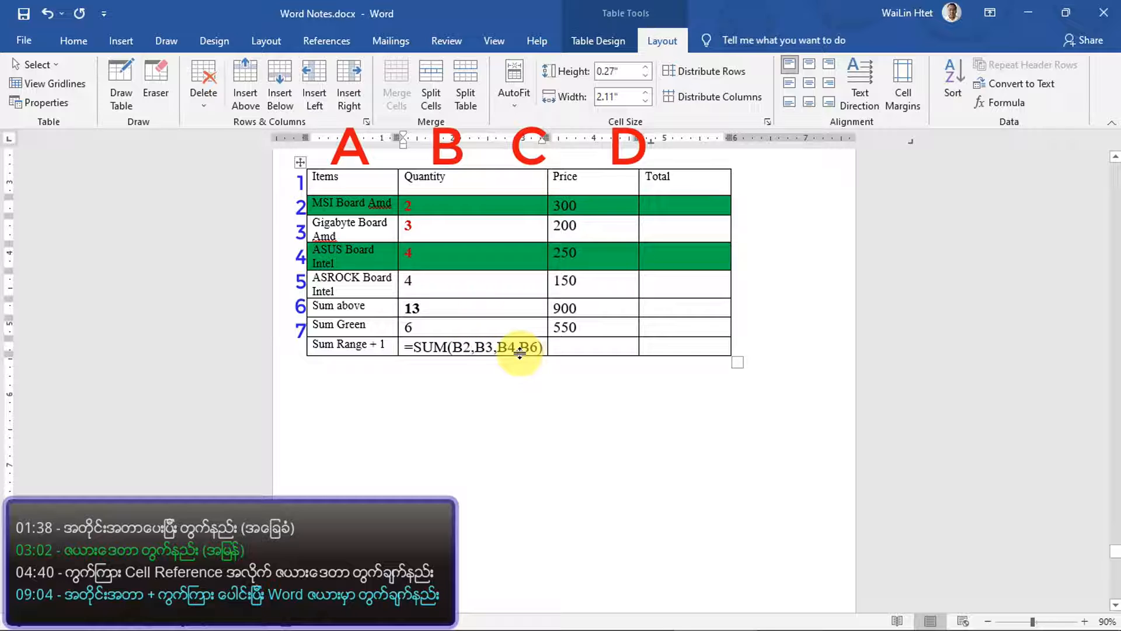
Add the range version =SUM(B2:B4,B6) as text on a second line of the same Quantity cell
key("Return")
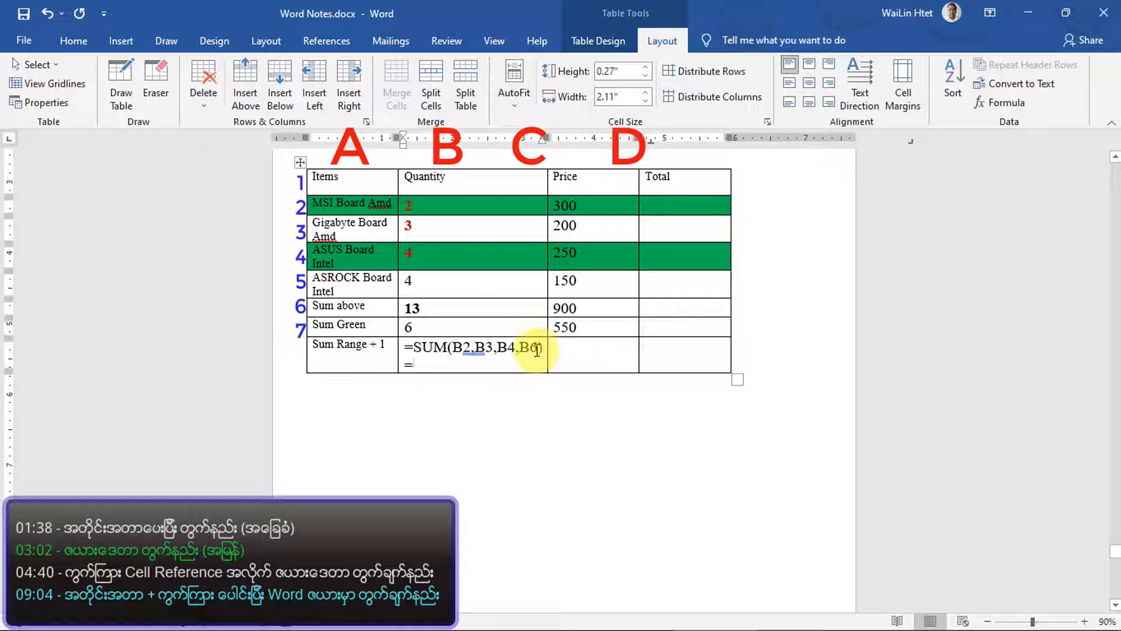
type("SUM(")
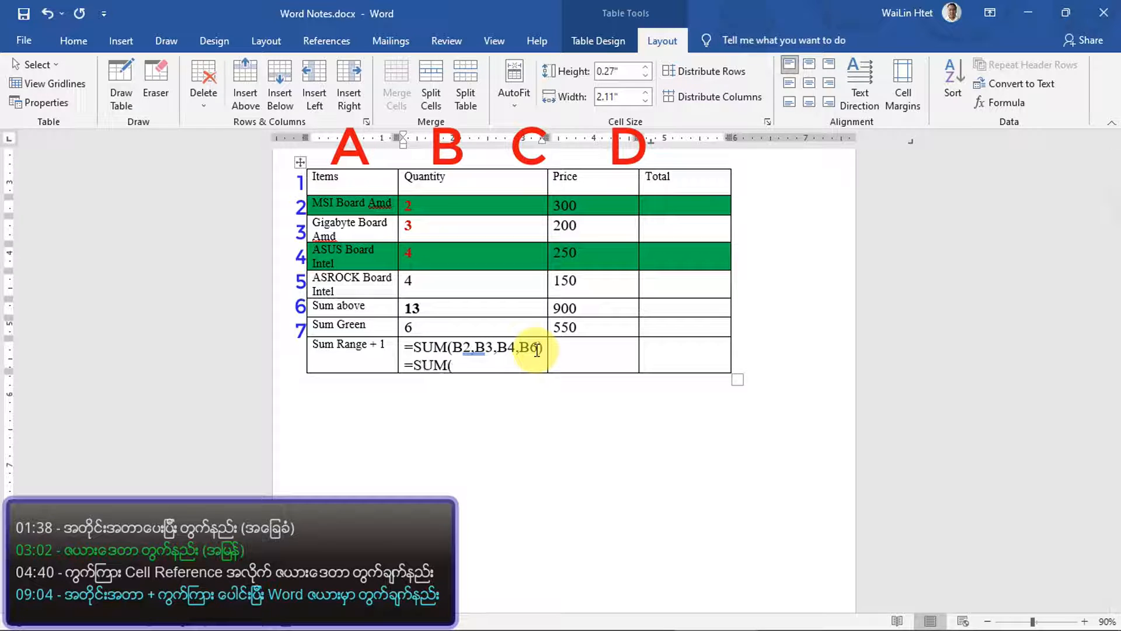
type("B")
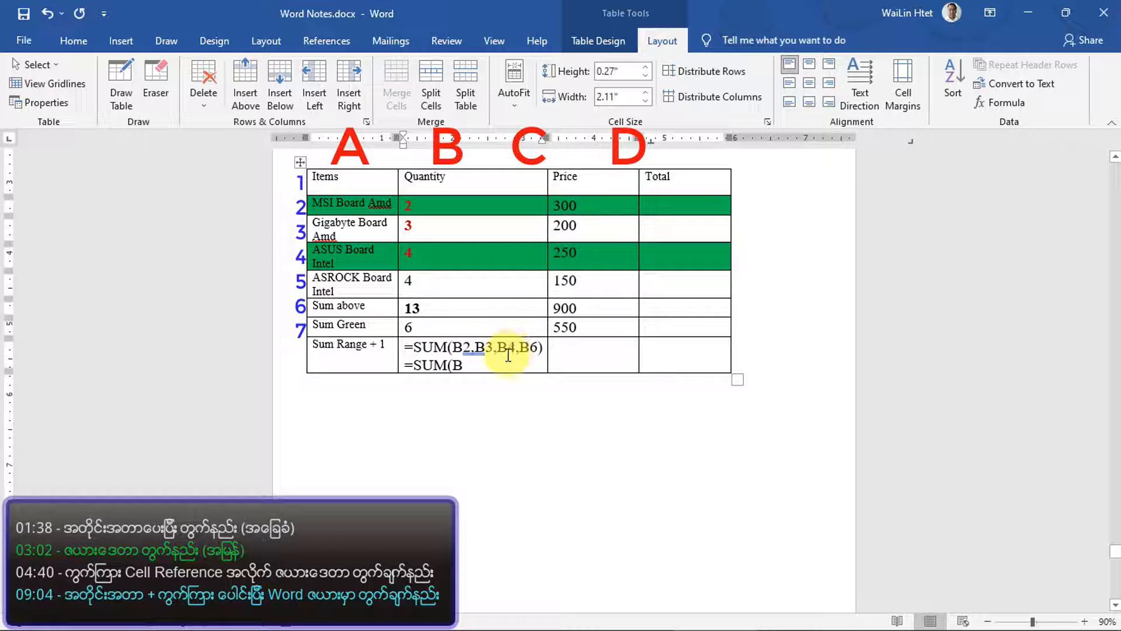
type("2")
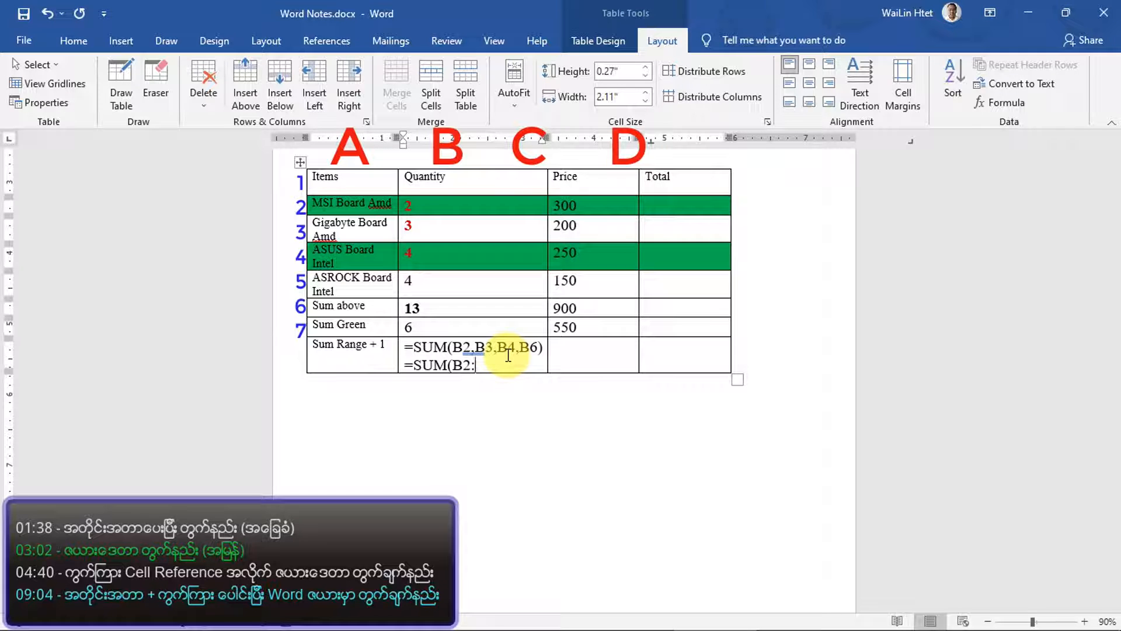
type(":B4,B6)")
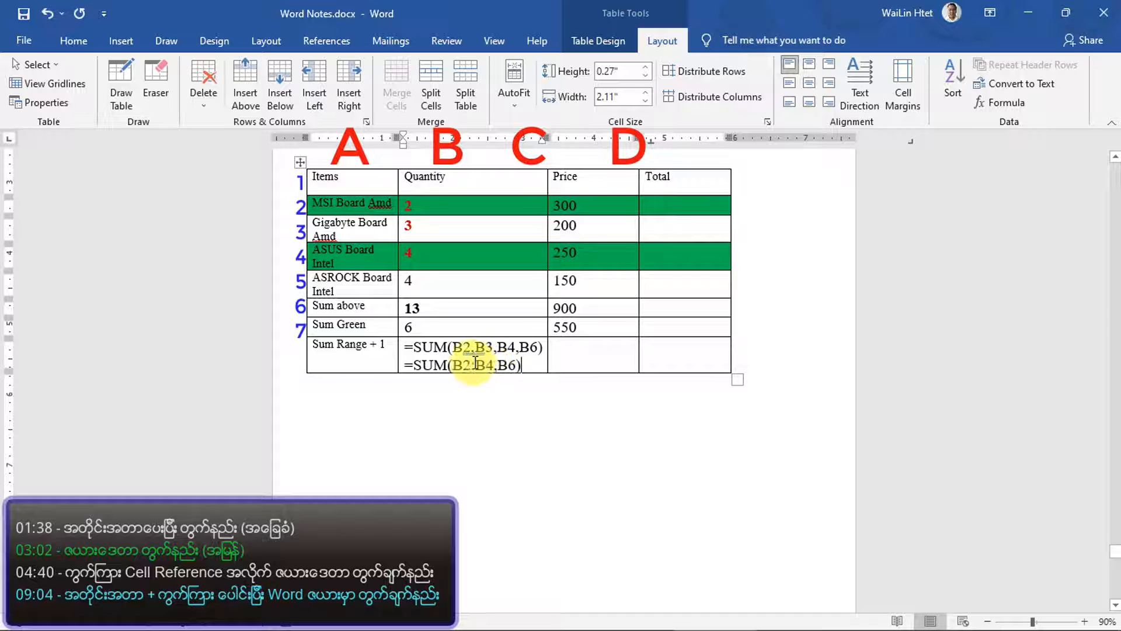
Copy the second line, =SUM(B2:B4,B6), and remove its text from the cell
left_click(530, 364)
key("shift+Home")
key("ctrl+c")
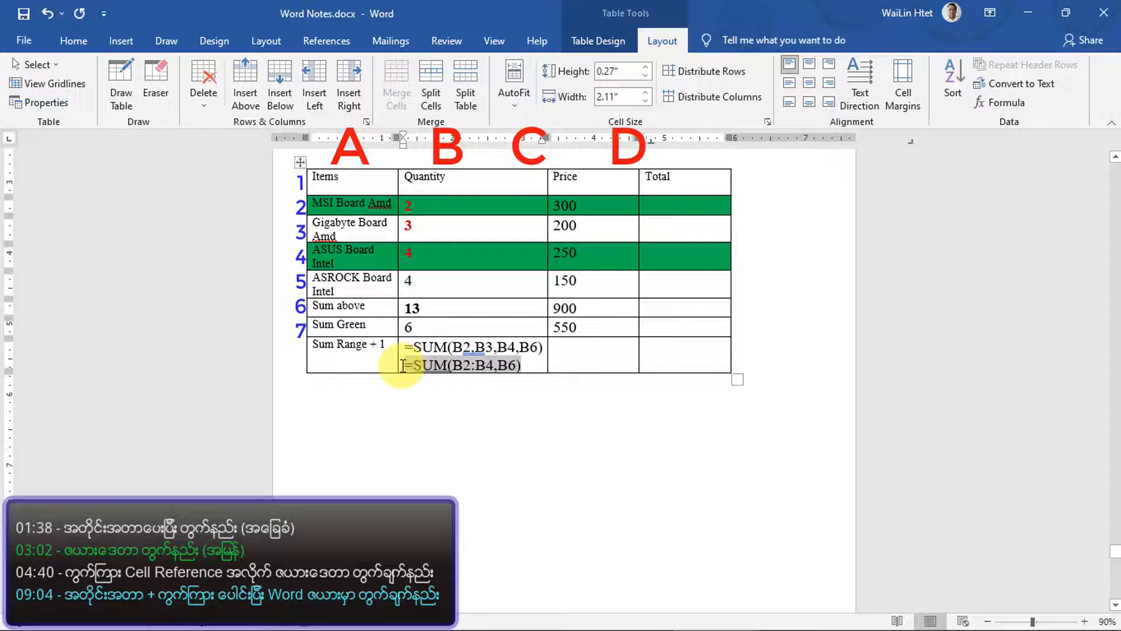
key("BackSpace")
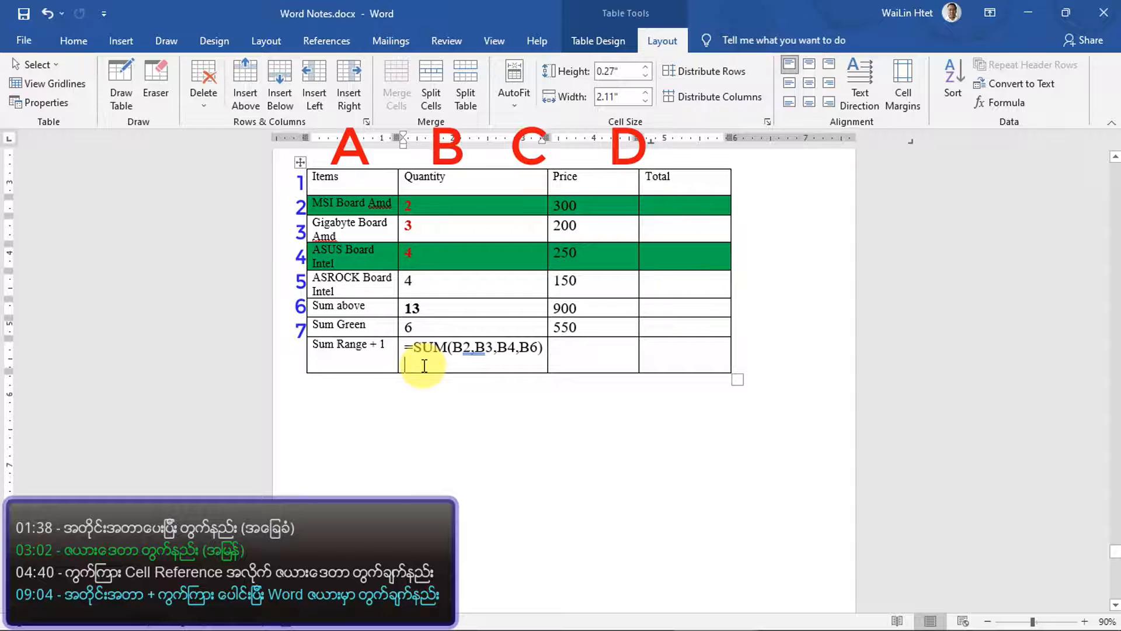
Insert the copied =SUM(B2:B4,B6) as a calculated table formula on the second line of the Sum Range + 1 Quantity cell
key("alt")
key("j")
key("l")
key("u")
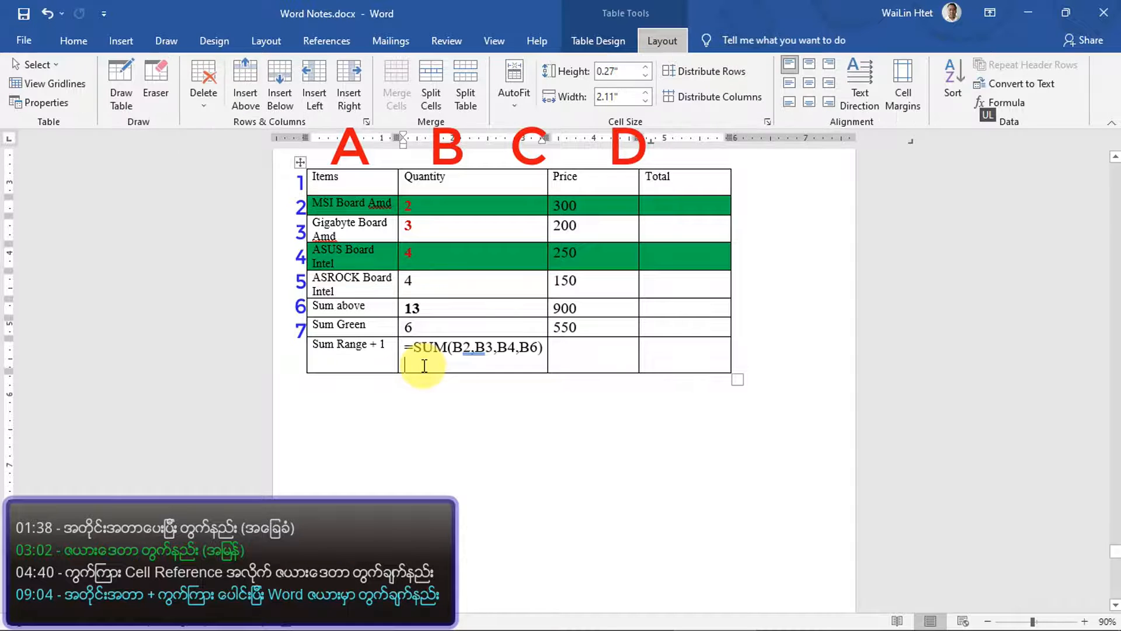
key("l")
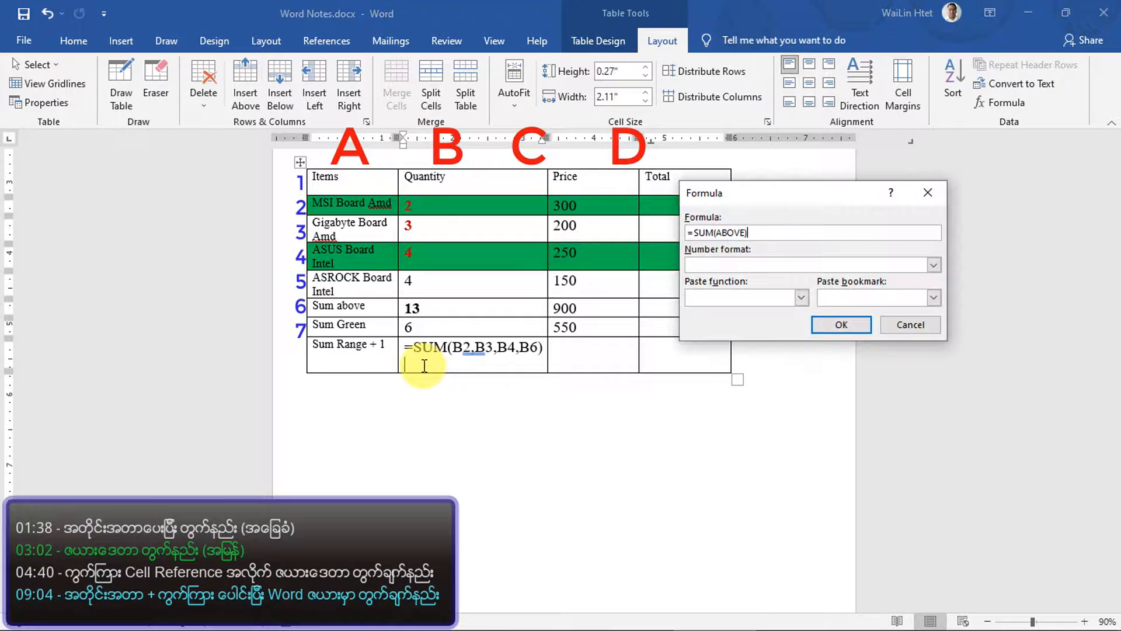
double_click(754, 233)
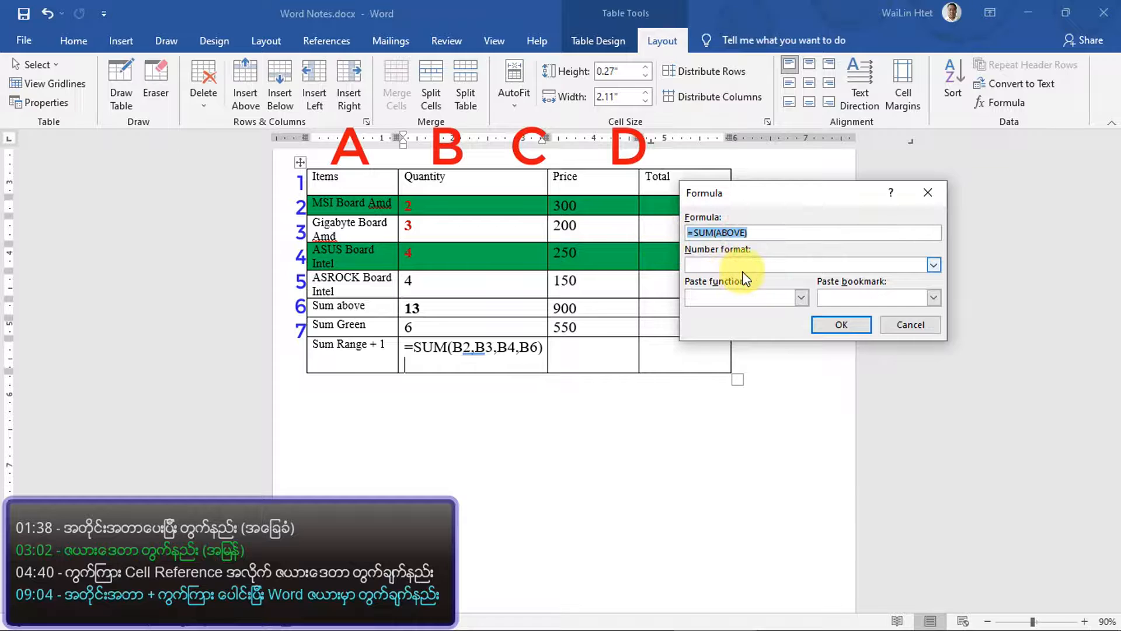
key("ctrl+v")
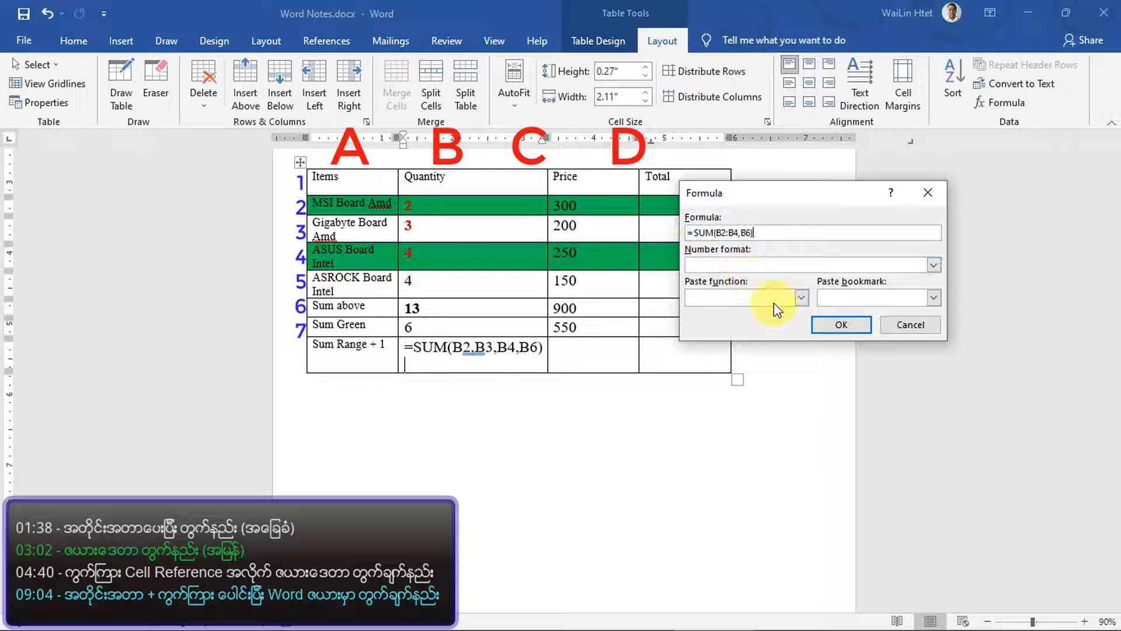
left_click(843, 325)
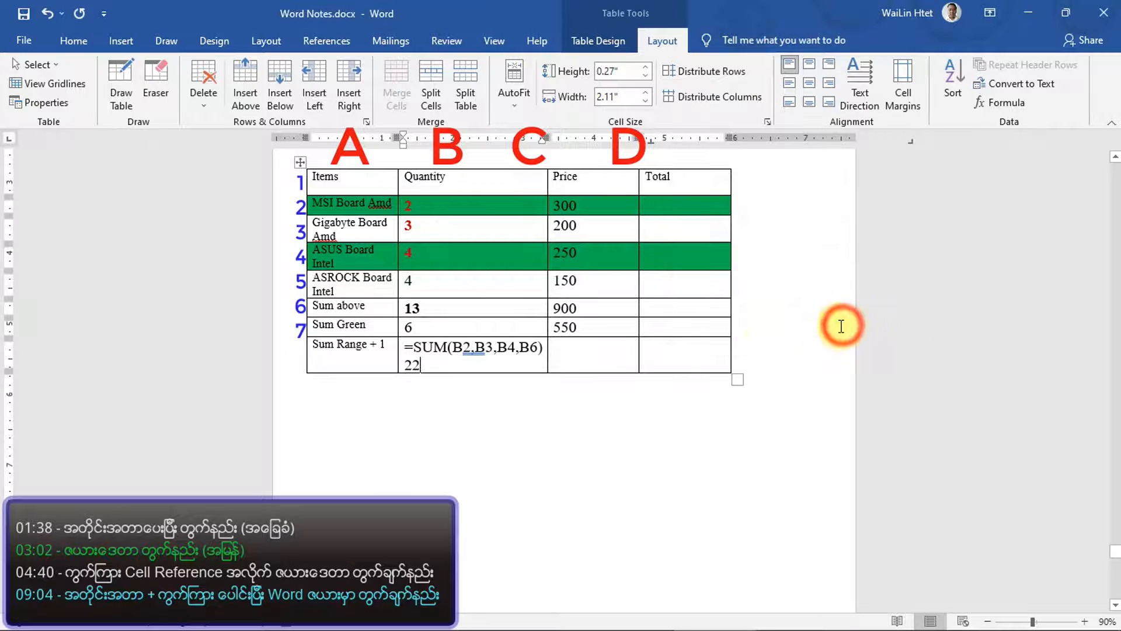
Delete the =SUM(B2,B3,B4,B6) text and the calculated result from the Sum Range + 1 row's Quantity cell
left_click(426, 255)
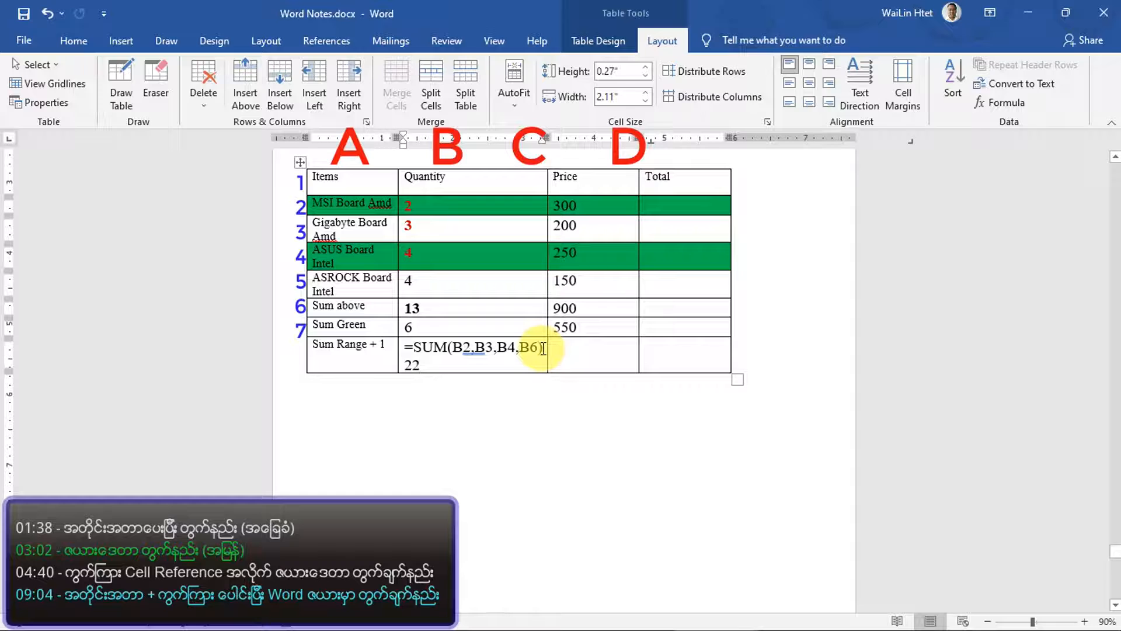
left_click_drag(542, 349, 412, 345)
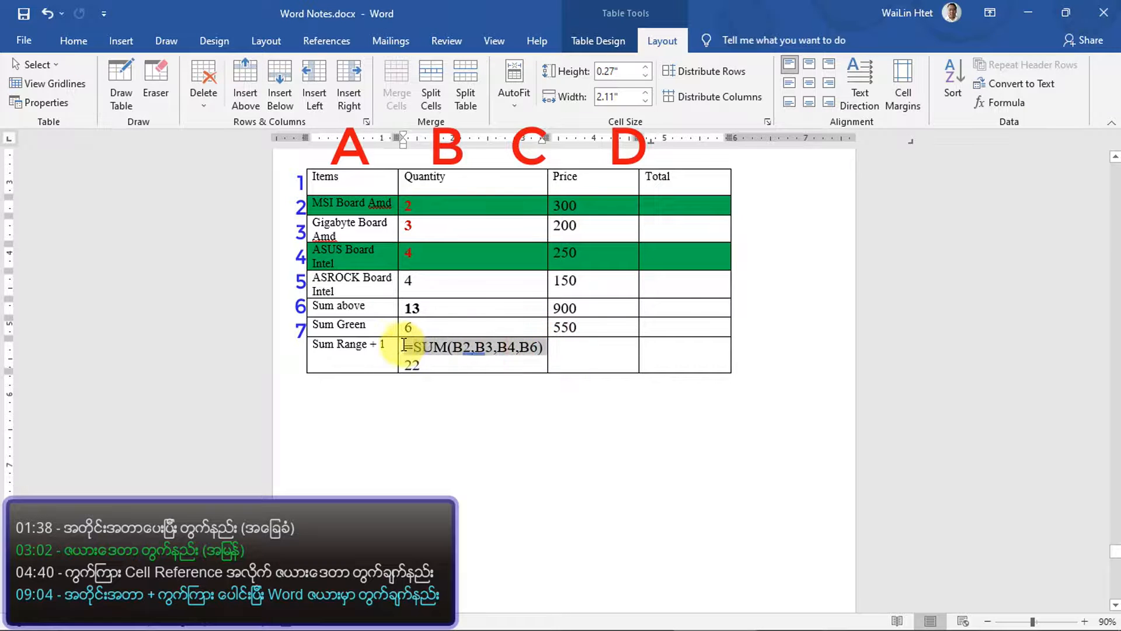
key("Delete")
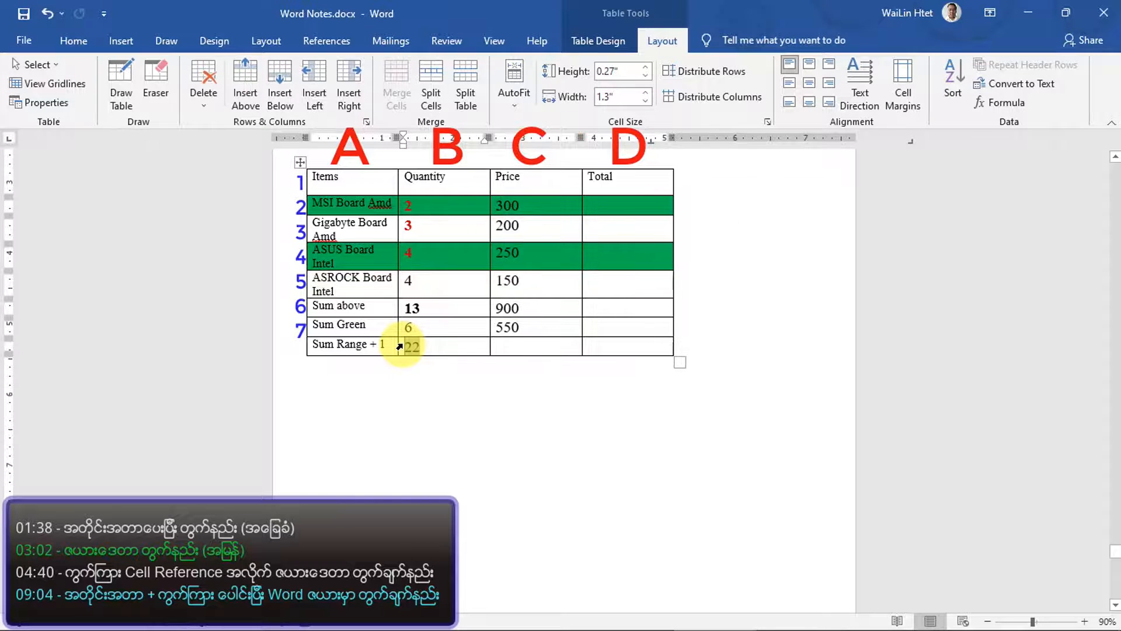
double_click(431, 349)
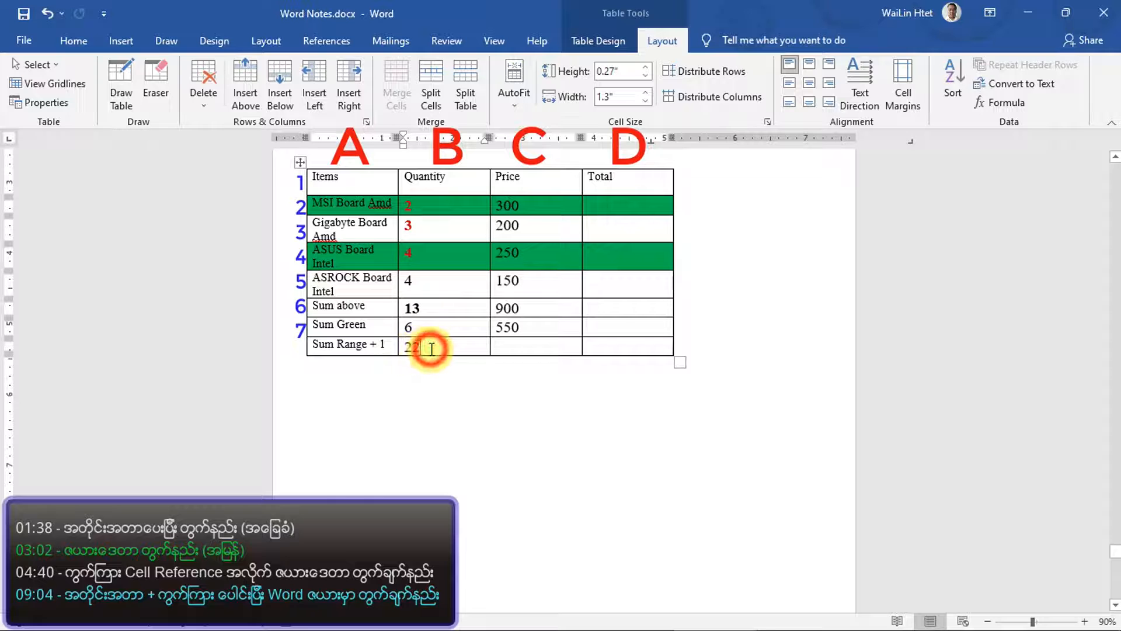
key("Delete")
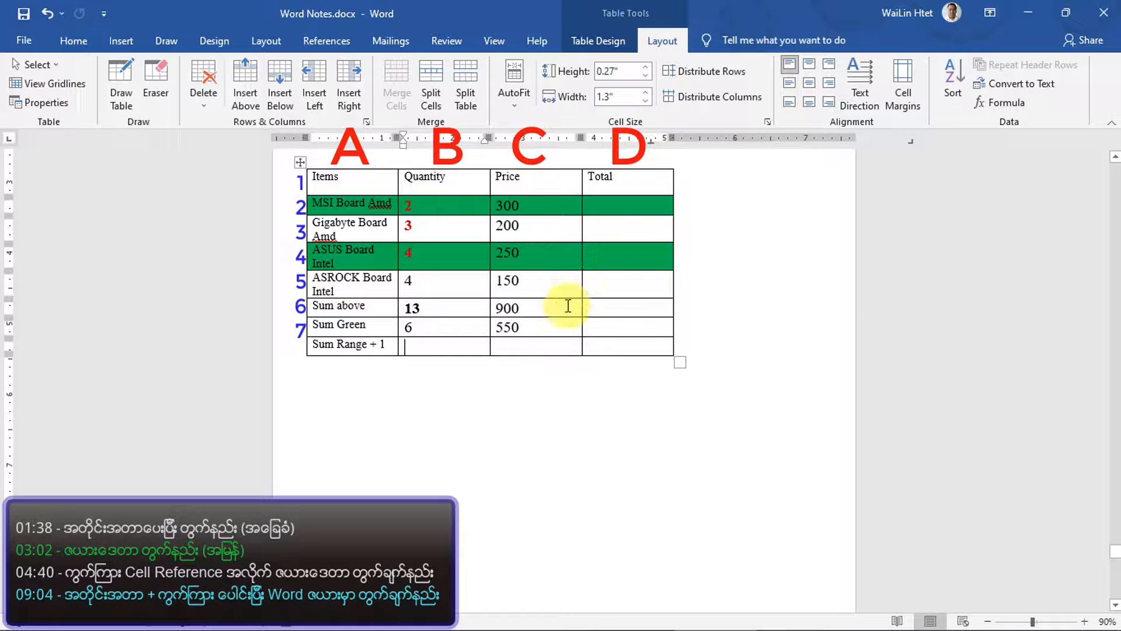
Insert =SUM(B2,B3,B4,B6) as a calculated table formula in the Quantity cell of the Sum Range + 1 row
key("alt")
key("j")
key("l")
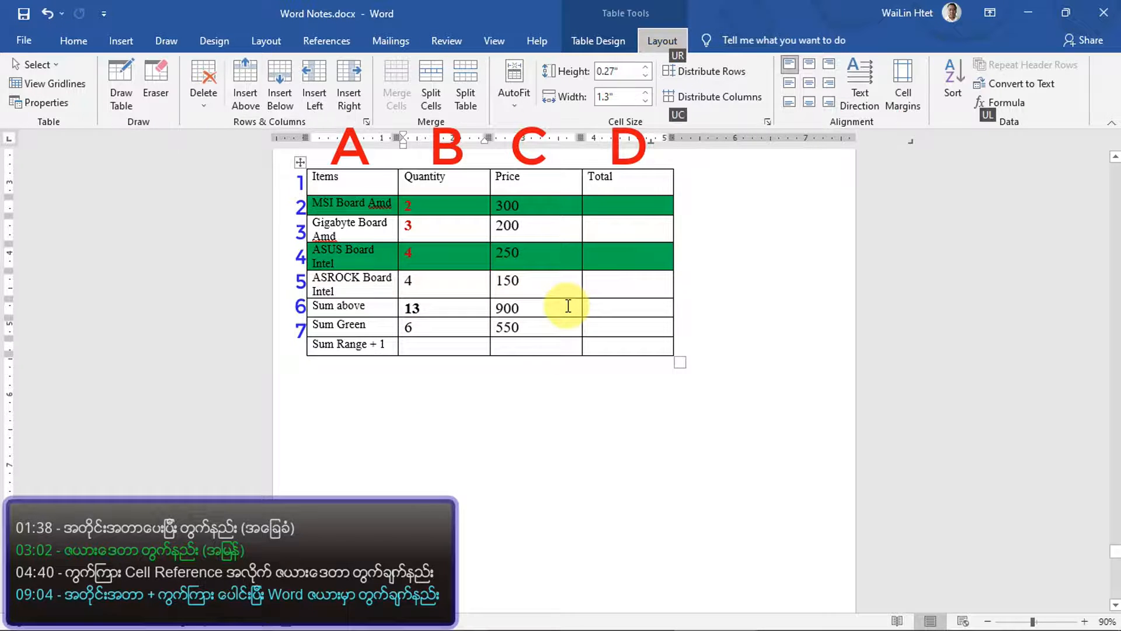
key("u")
key("l")
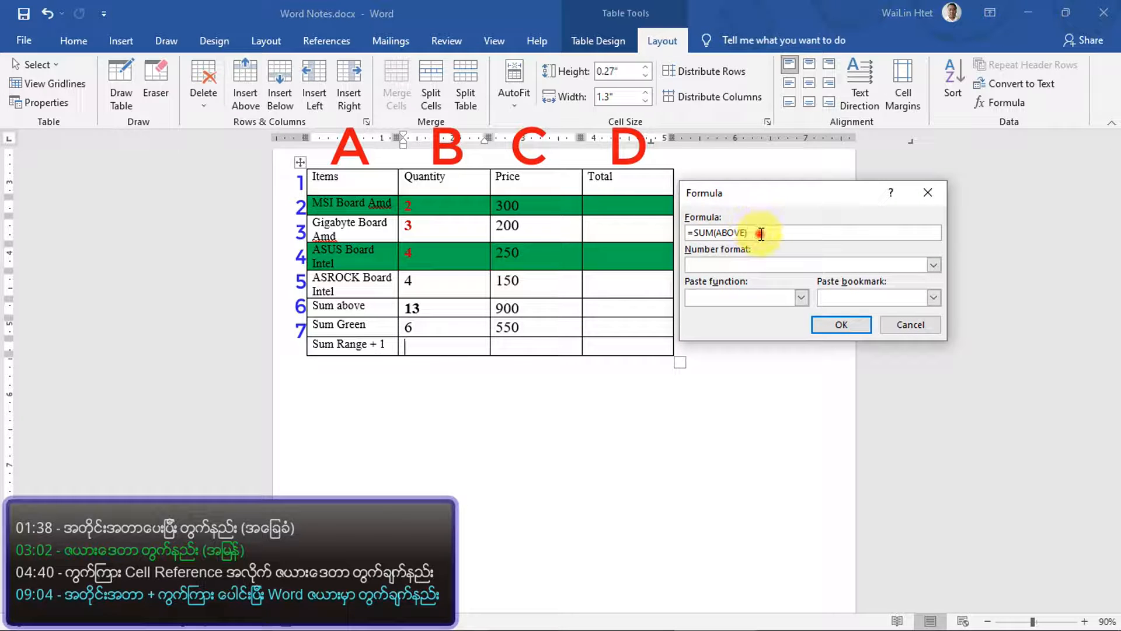
double_click(759, 231)
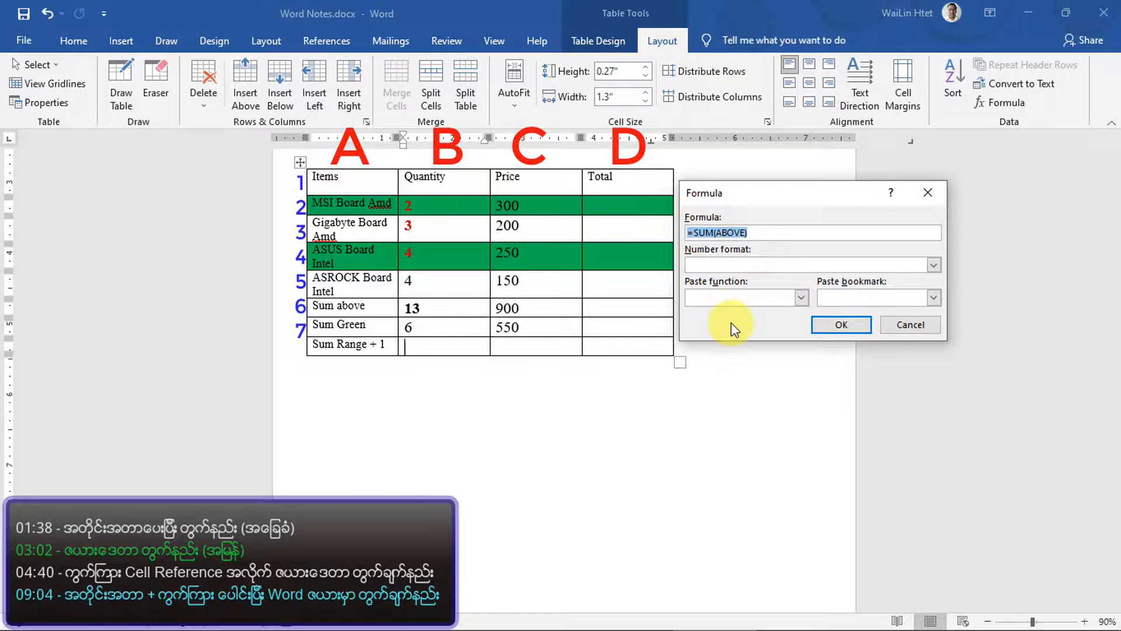
type("=SUM(B2,B3,B4,B6)")
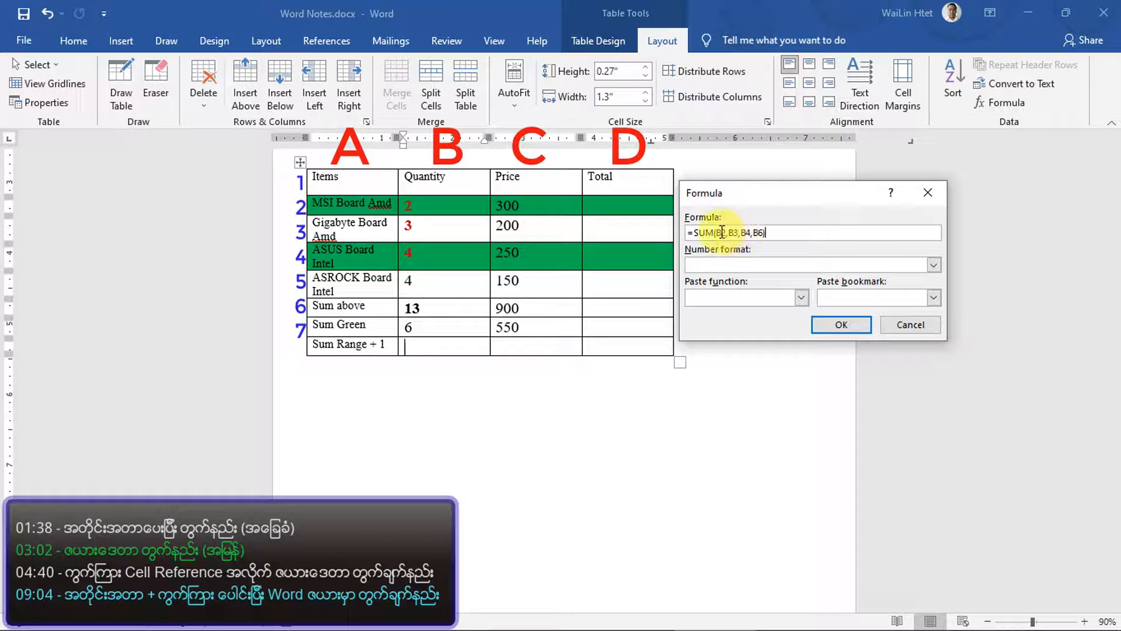
left_click(767, 233)
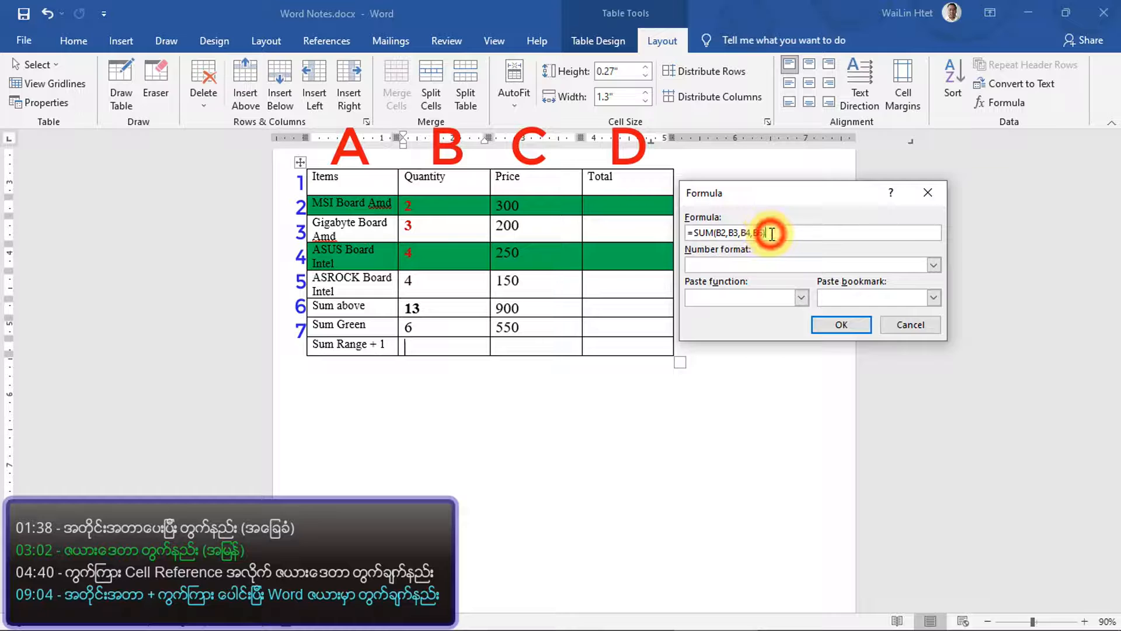
left_click(839, 324)
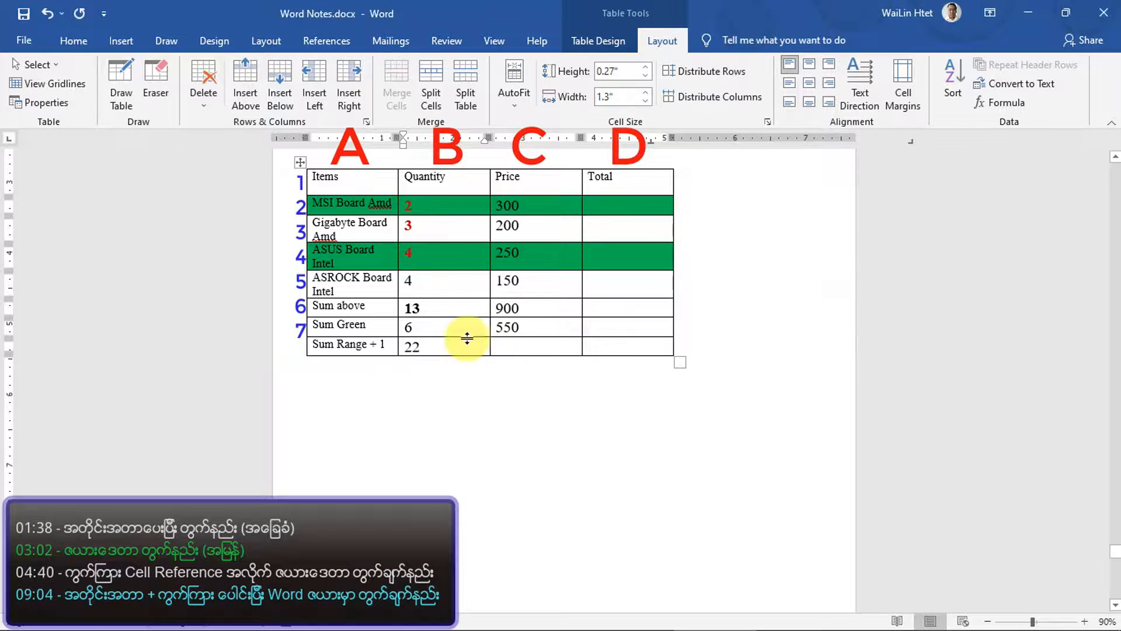